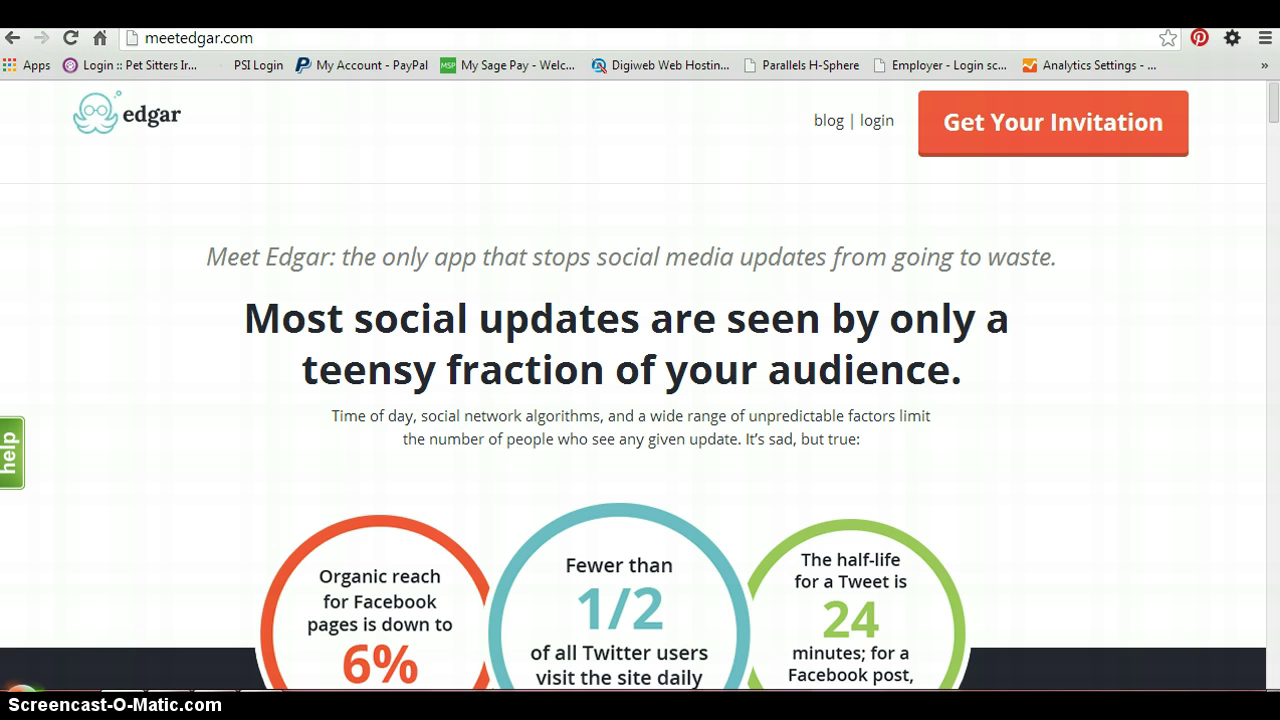
- Log in to the Edgar app from the meetedgar.com homepage
left_click(1062, 135)
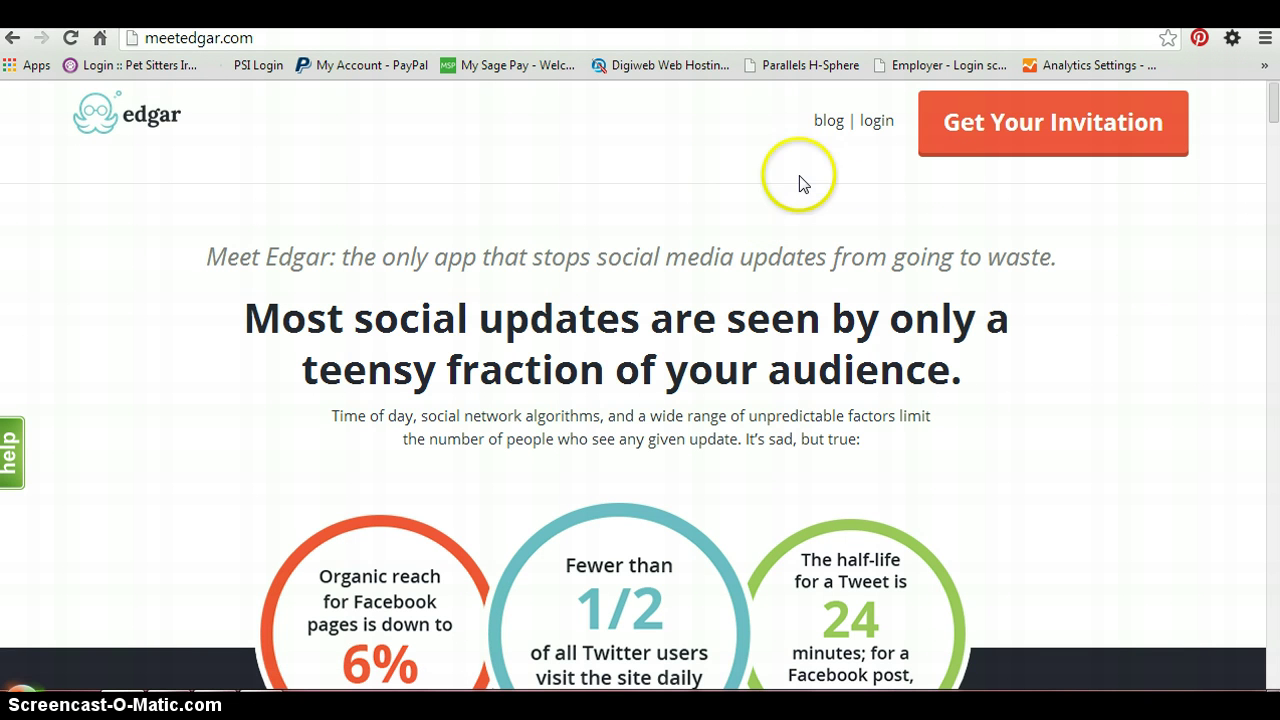
left_click(878, 122)
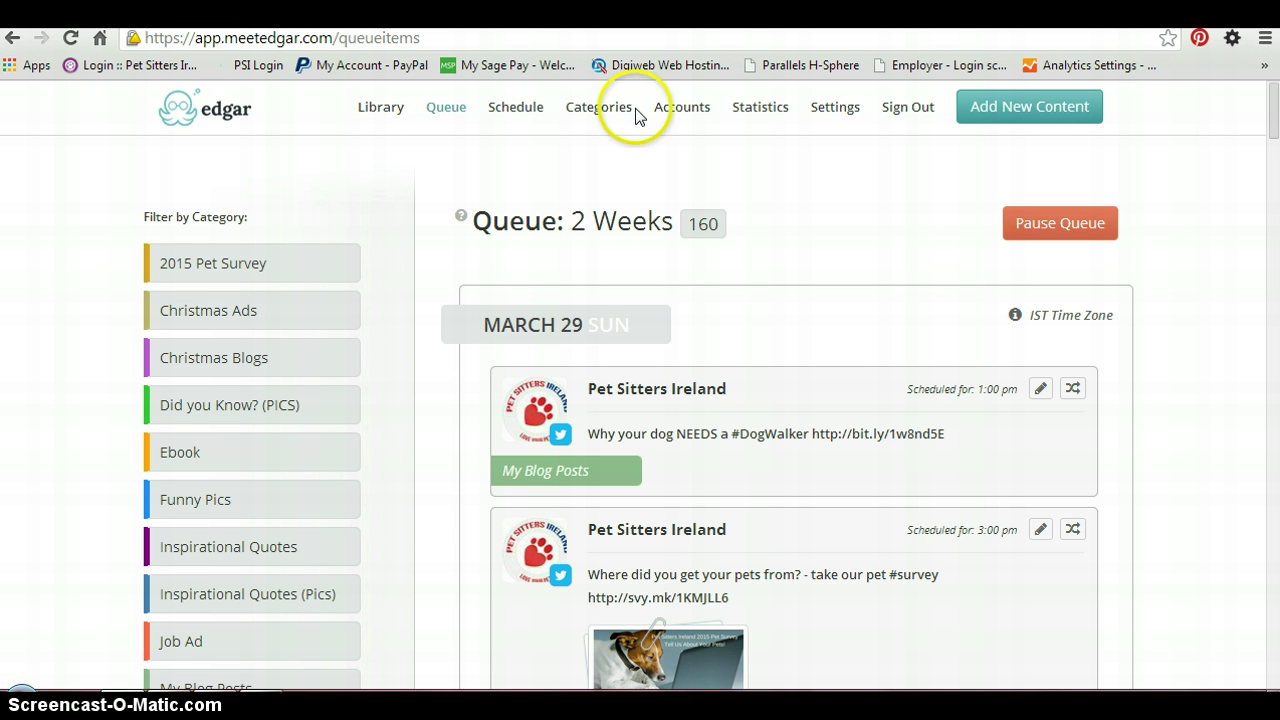
- Open Accounts, dismiss the email notification, and review connected accounts like Pet Sitters Ireland Facebook
left_click(668, 108)
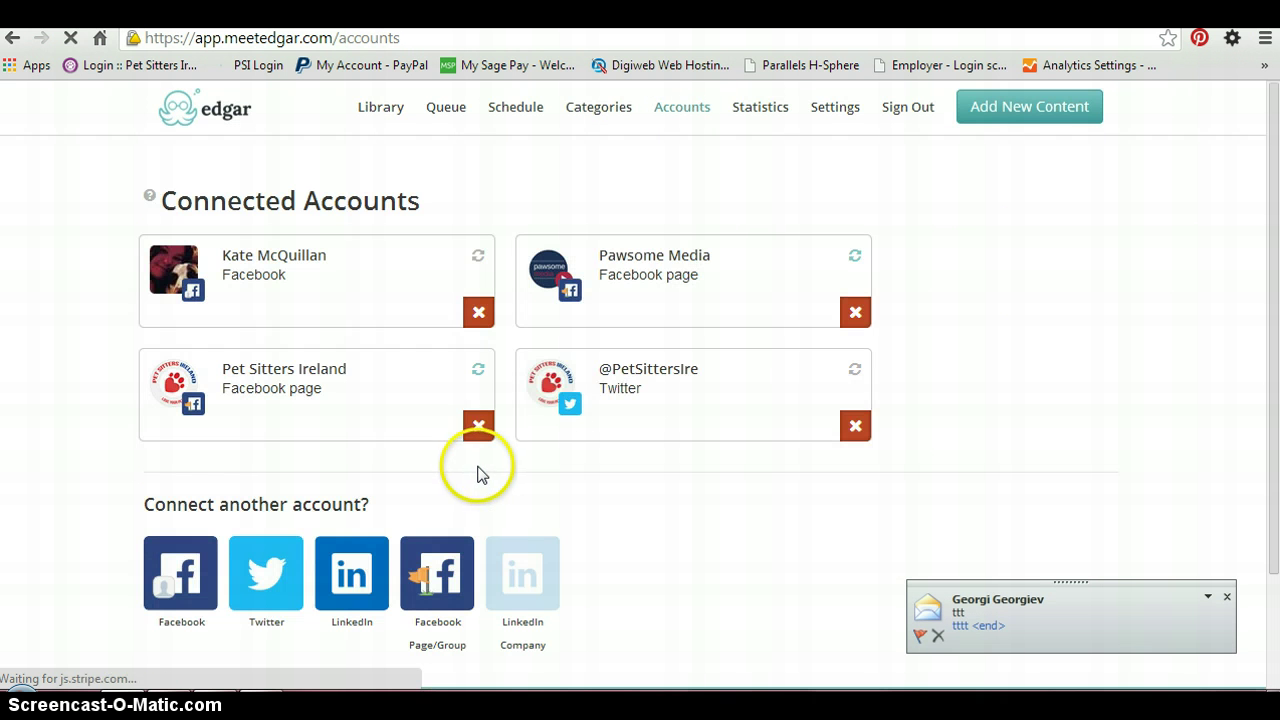
left_click(1224, 599)
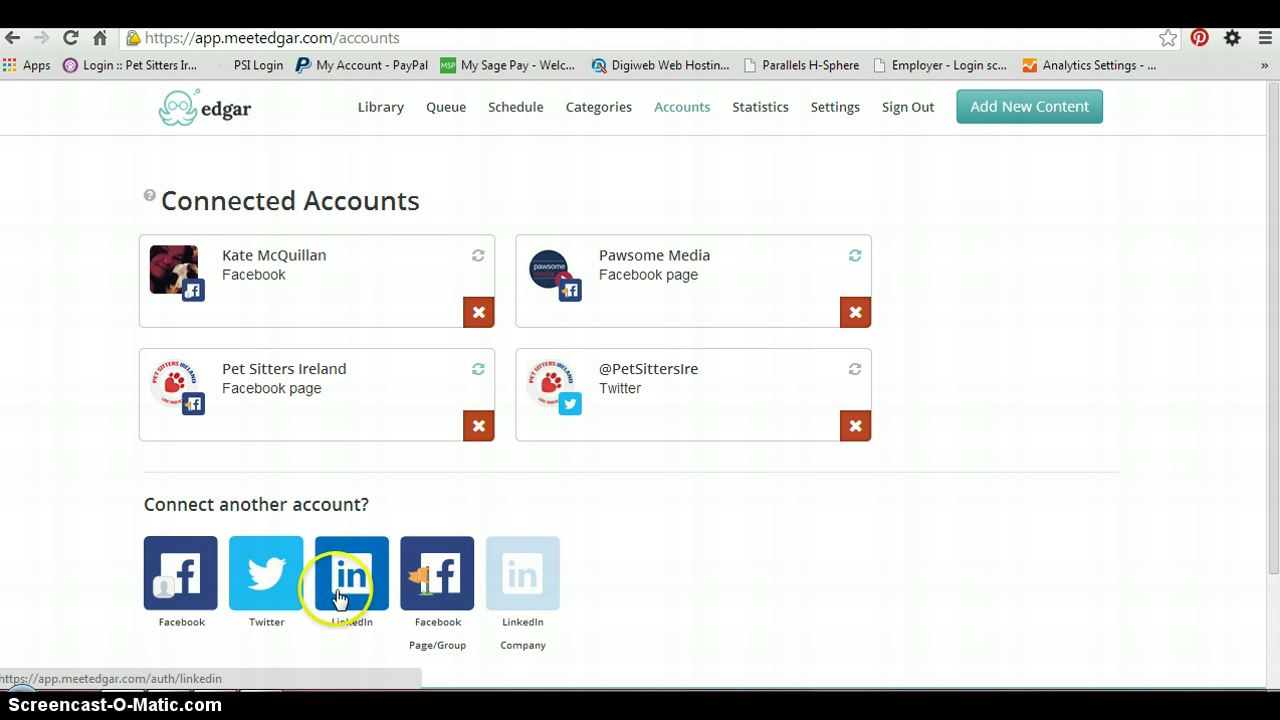
scroll(336, 600, "down", 1)
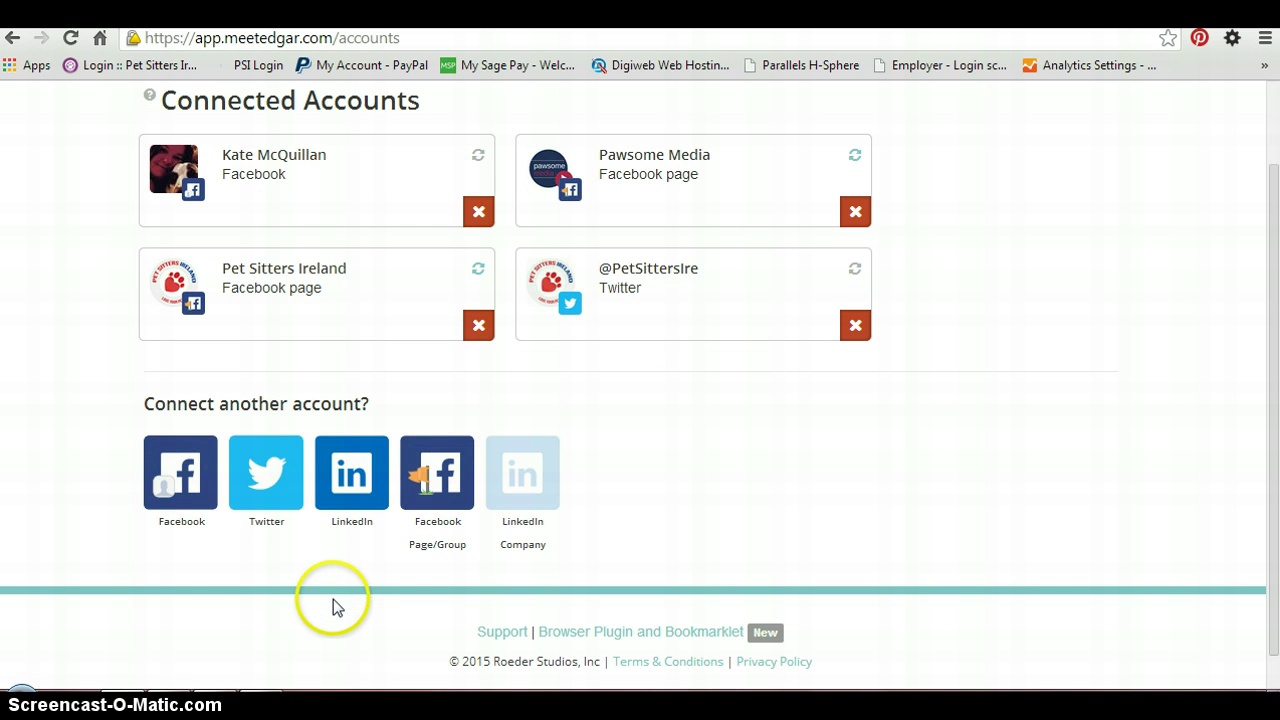
scroll(329, 600, "up", 1)
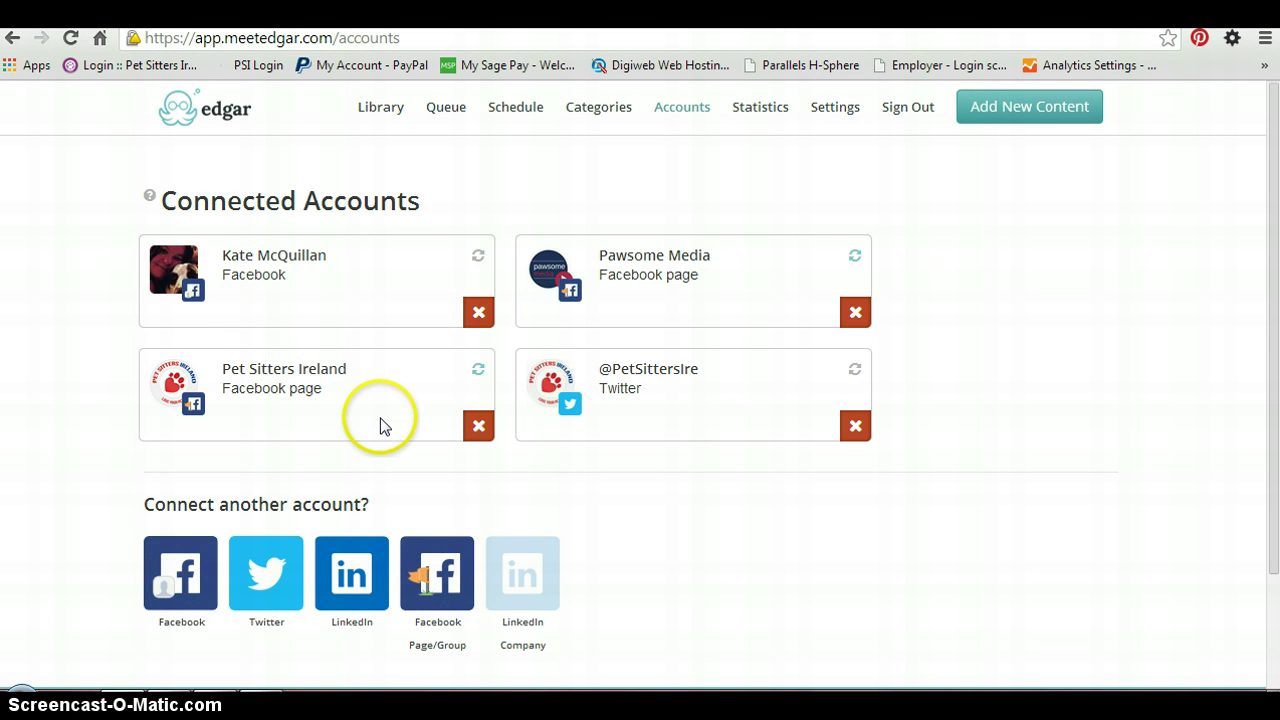
scroll(380, 560, "down", 2)
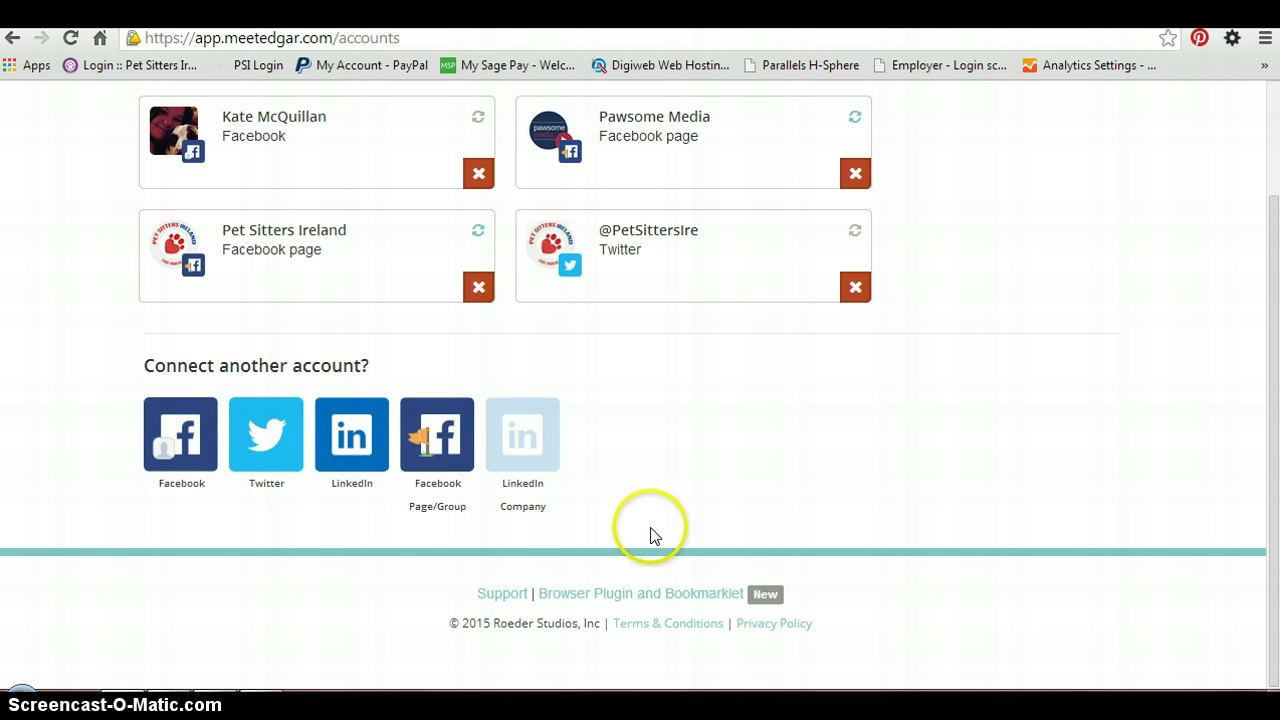
scroll(650, 535, "up", 2)
- Browse the 21 category cards from 2015 Pet Survey to Vet Promo, including My Blog Posts
left_click(616, 116)
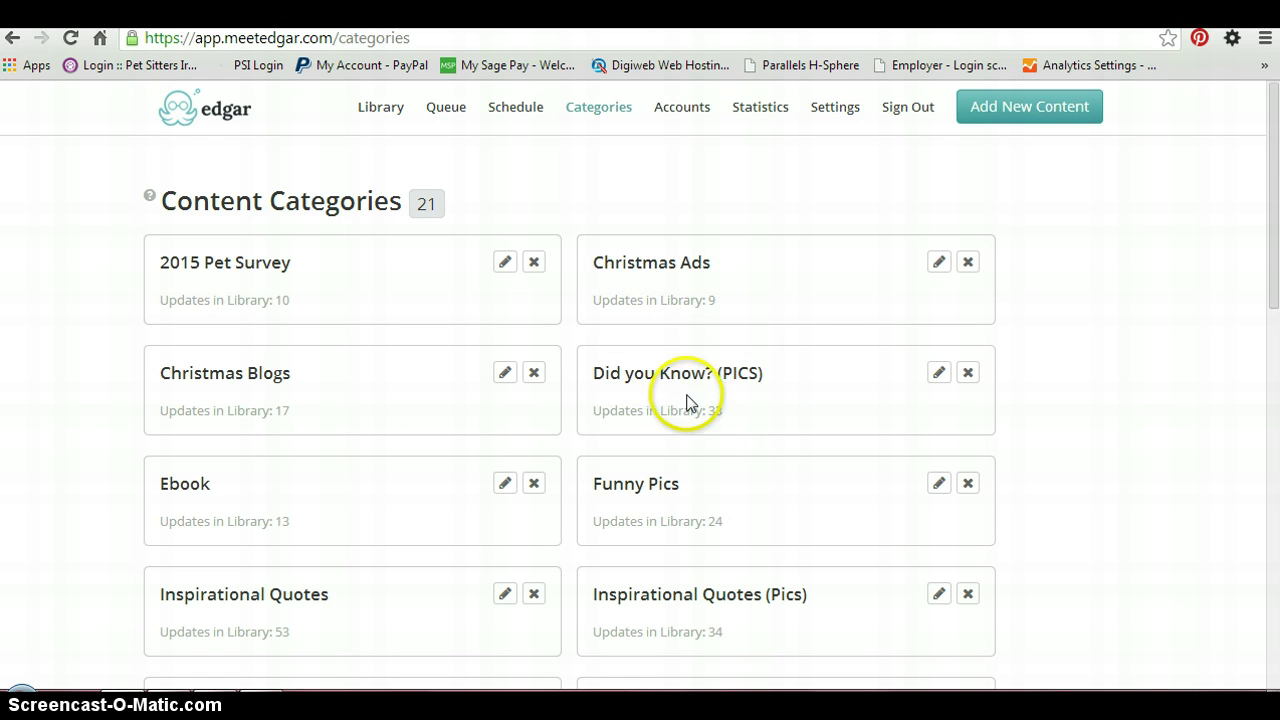
scroll(580, 553, "down", 7)
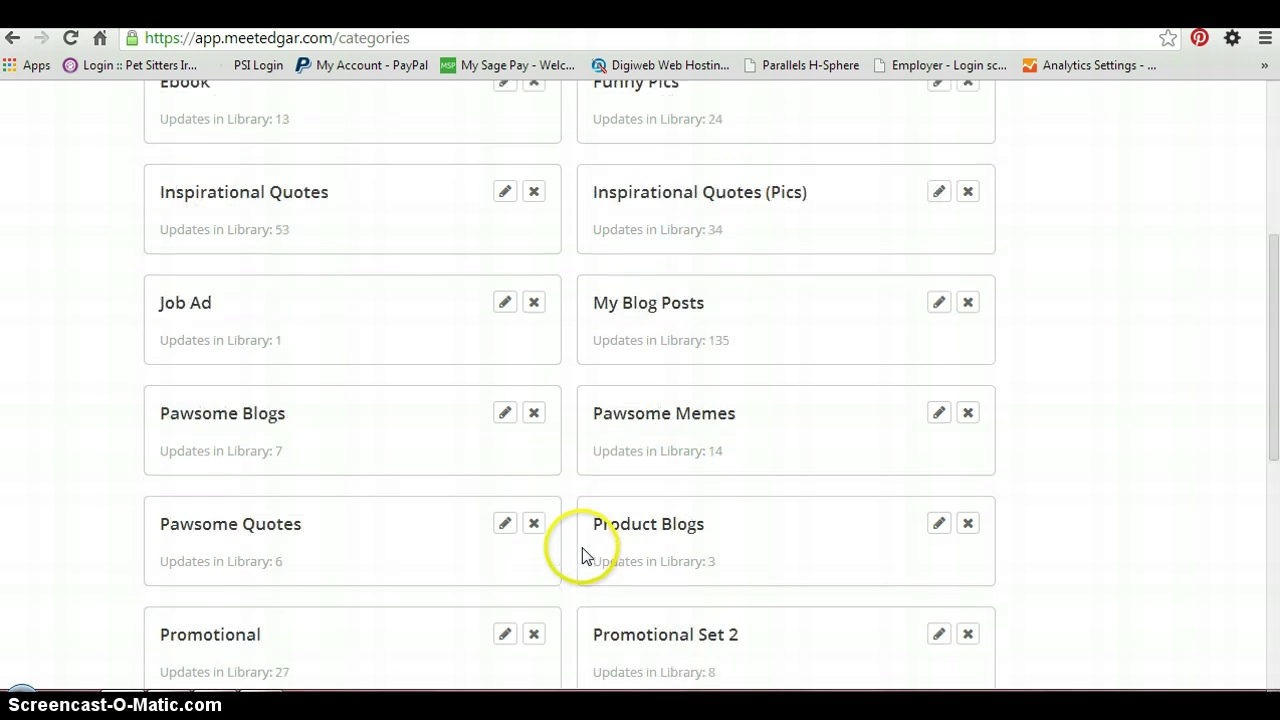
scroll(777, 354, "down", 3)
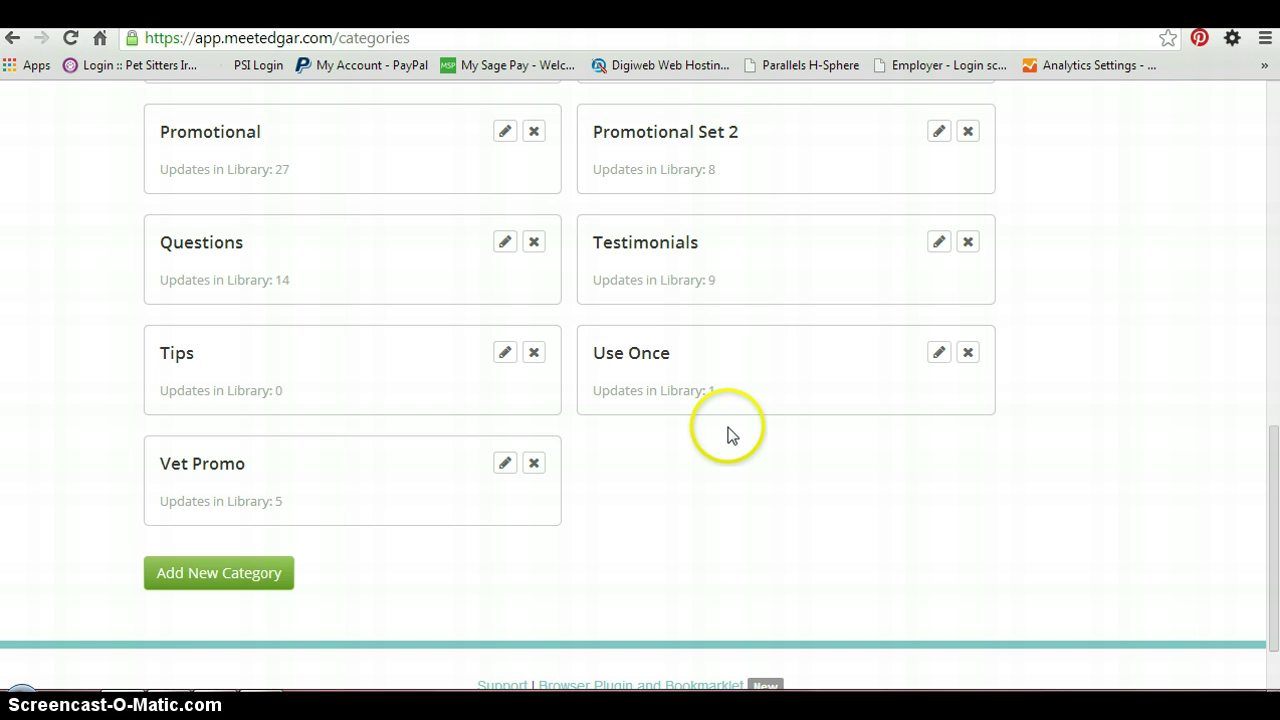
scroll(725, 440, "up", 10)
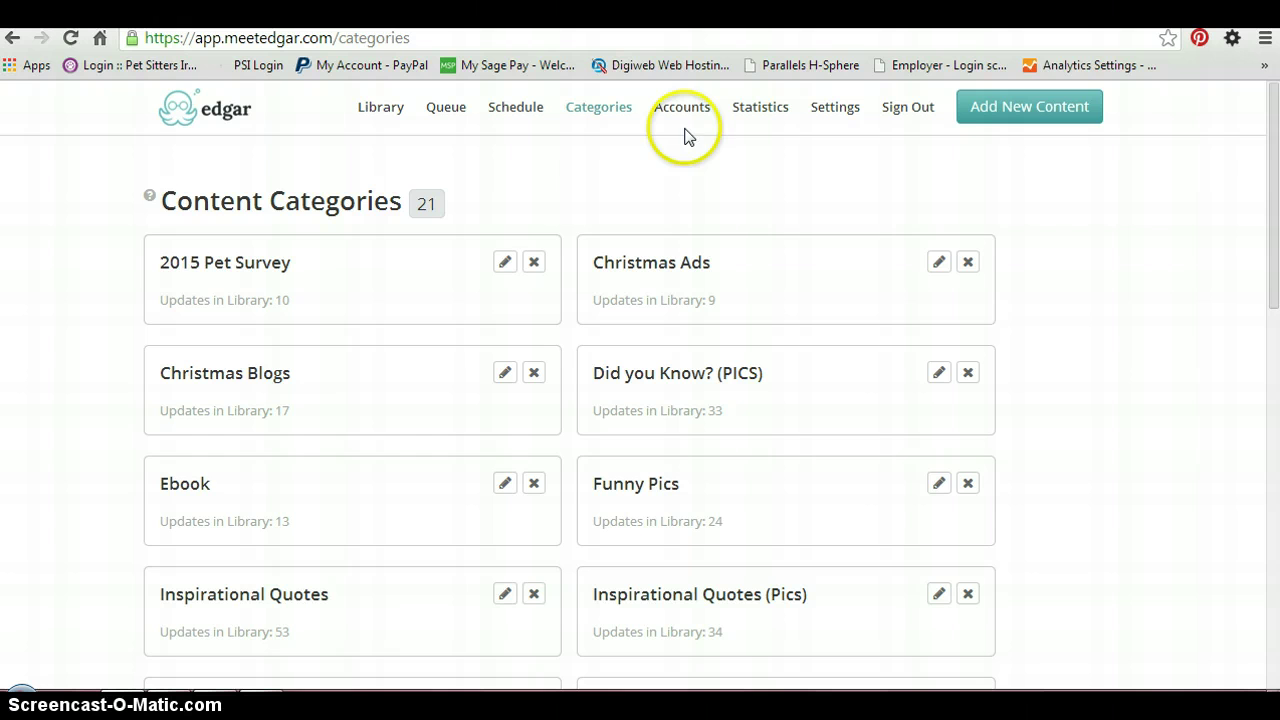
- Create new content for the Pet Sitters Ireland Facebook account with category My Blog Posts
left_click(995, 111)
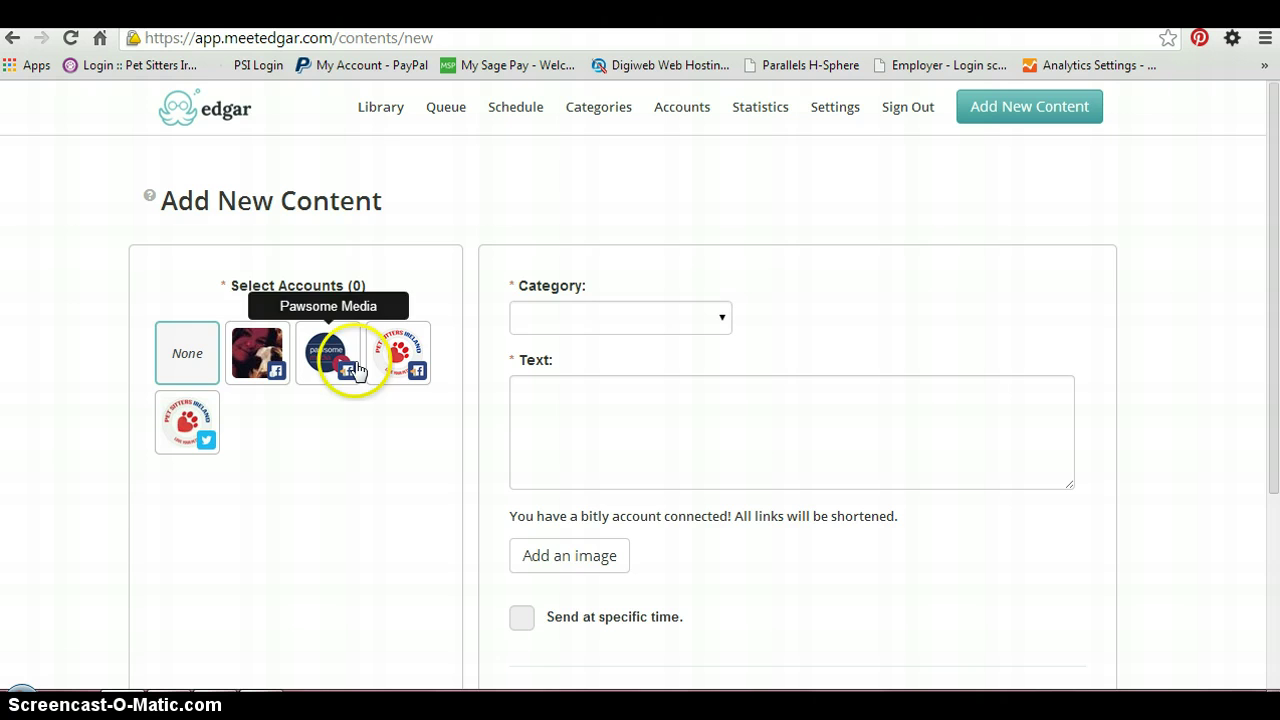
left_click(388, 358)
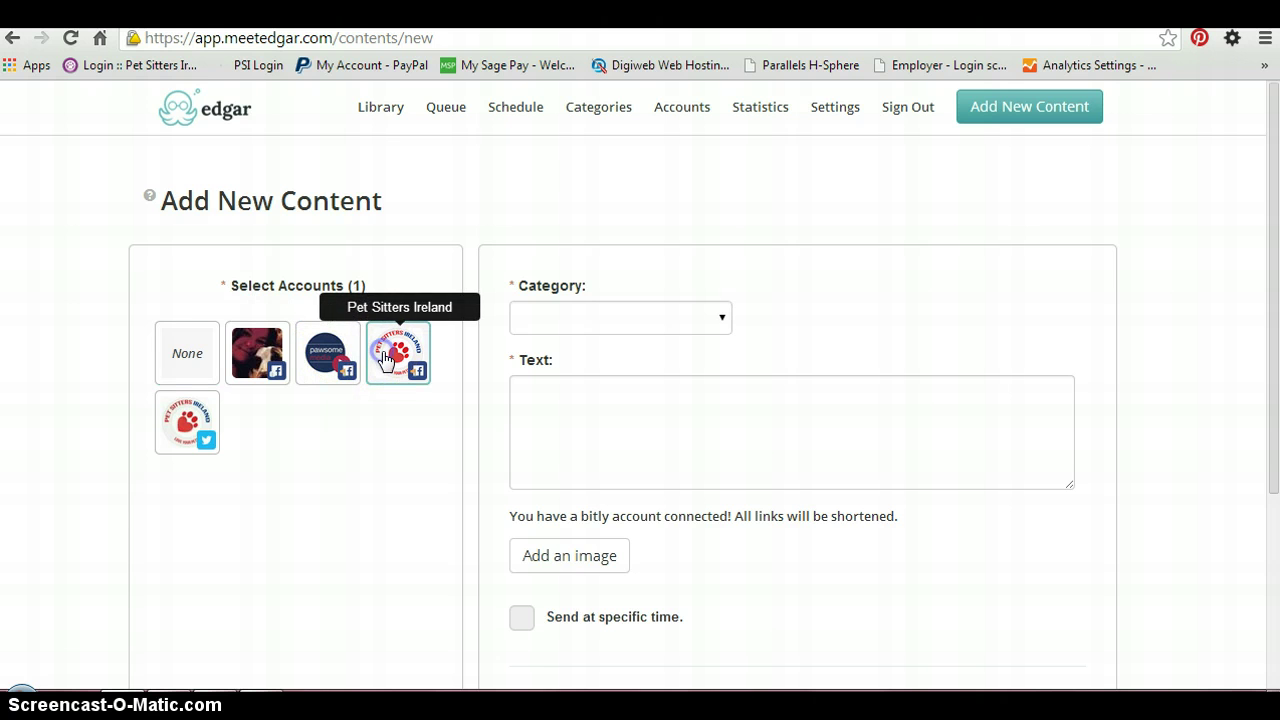
left_click(721, 320)
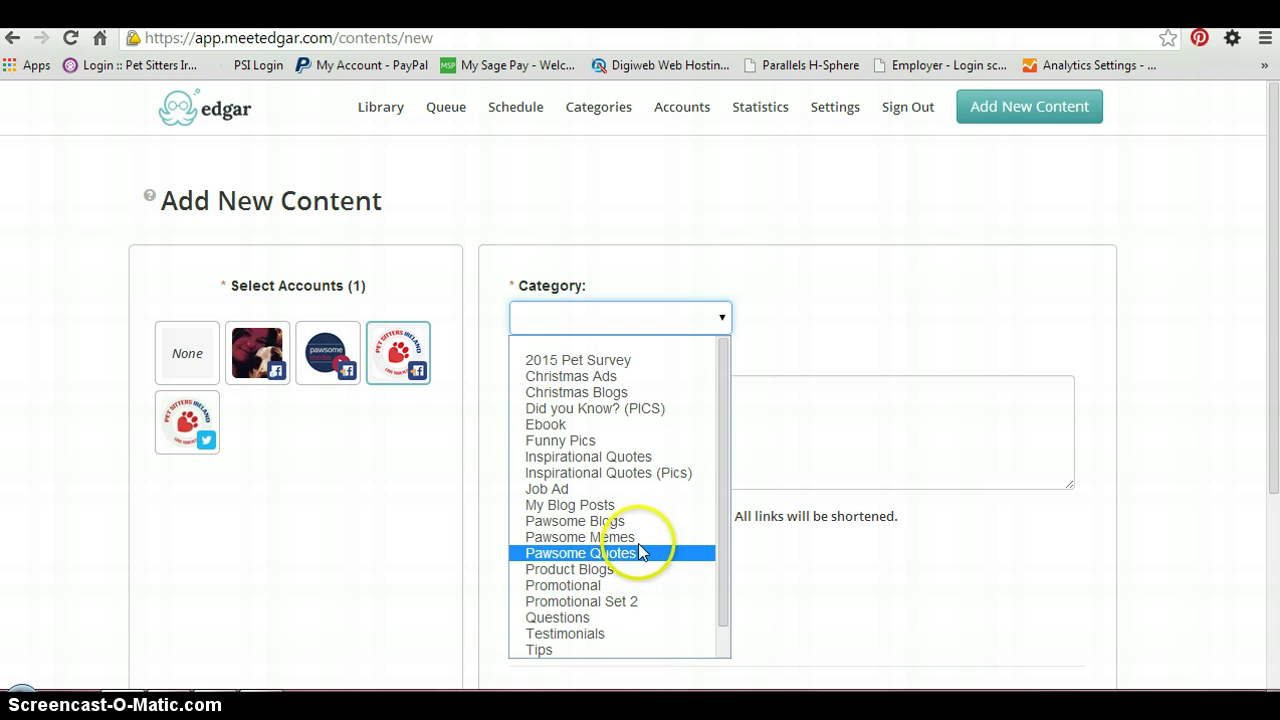
left_click(658, 507)
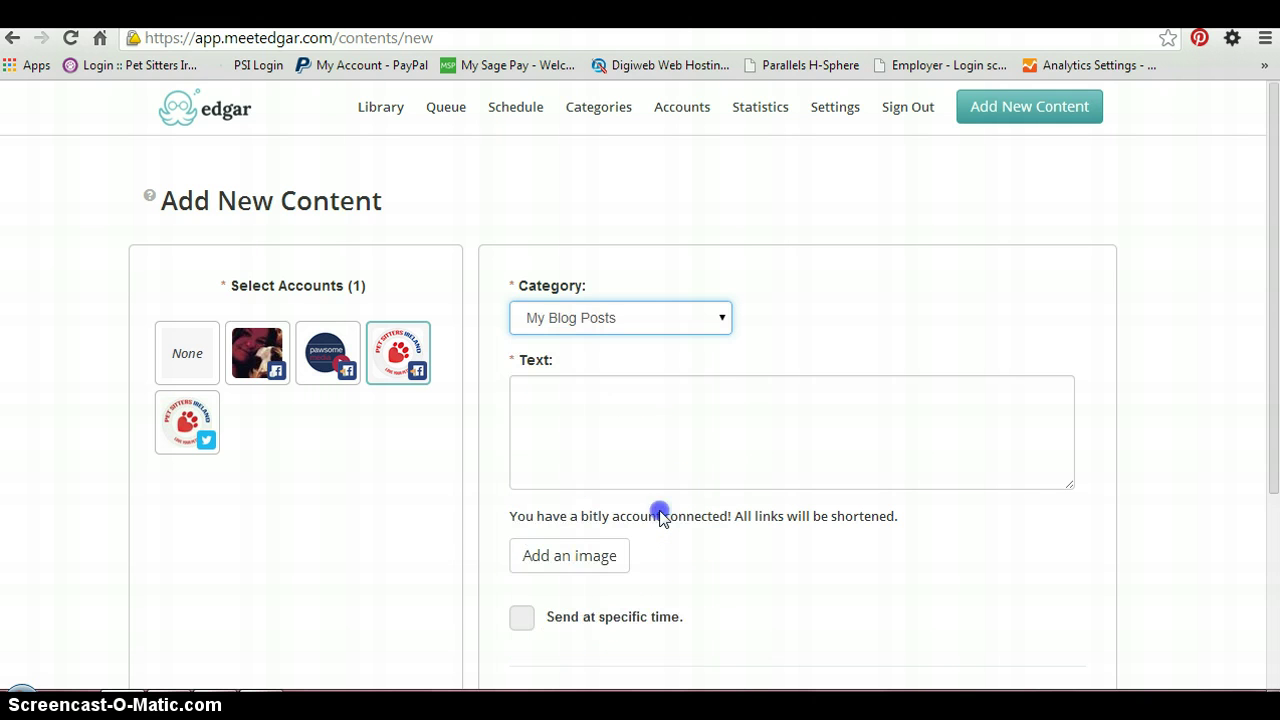
left_click(593, 410)
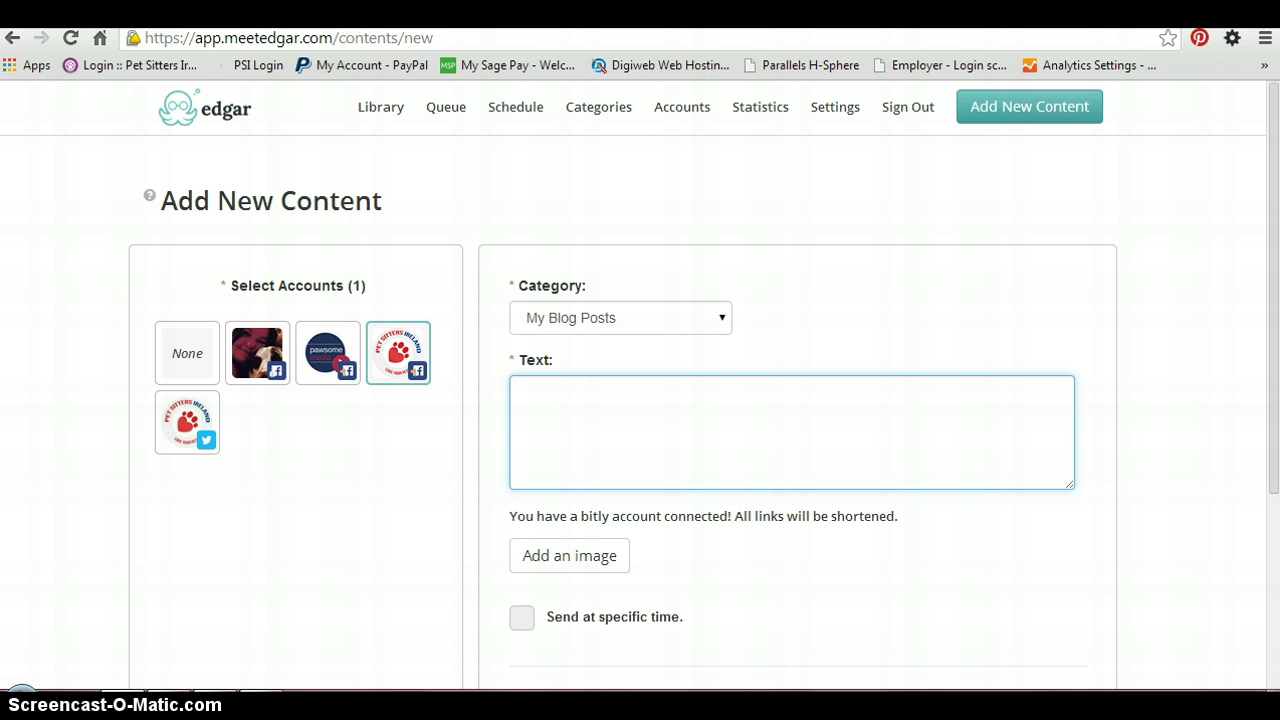
- In a new tab, open petsittersireland.com's 'Vinegar and Baking Soda' post and copy its URL
key("ctrl+t")
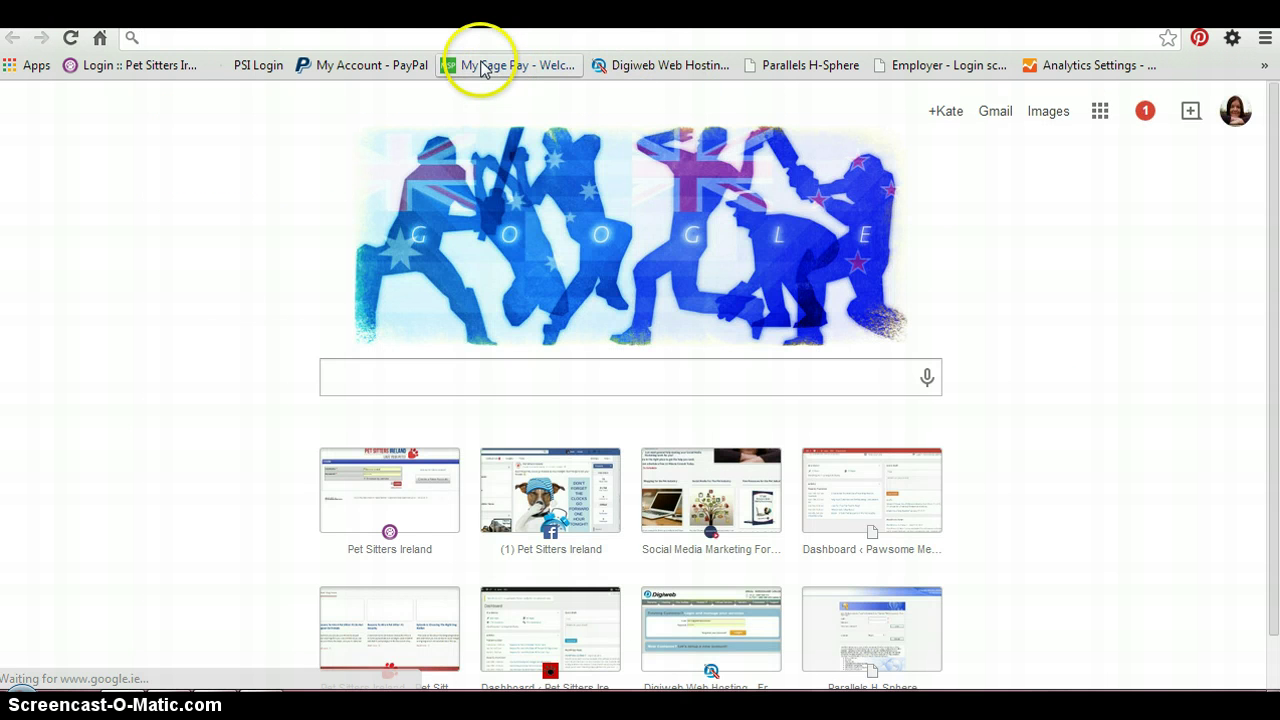
type("pet")
key("Return")
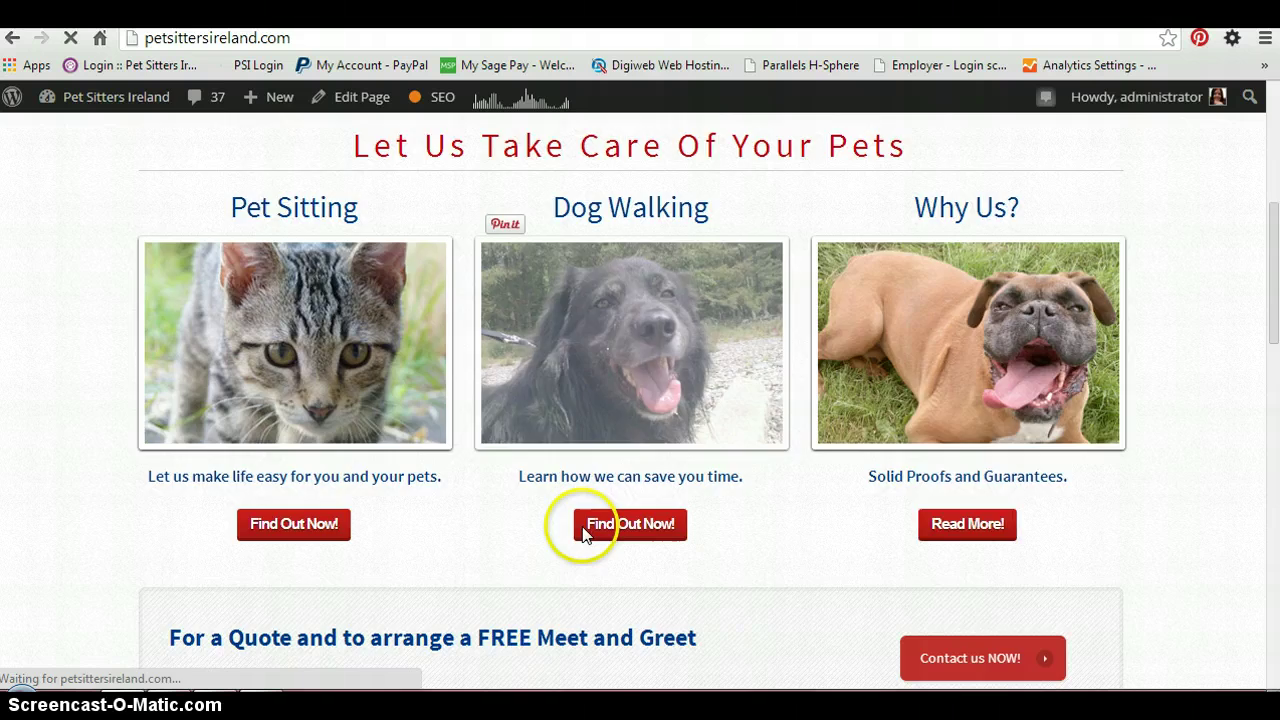
scroll(583, 533, "down", 6)
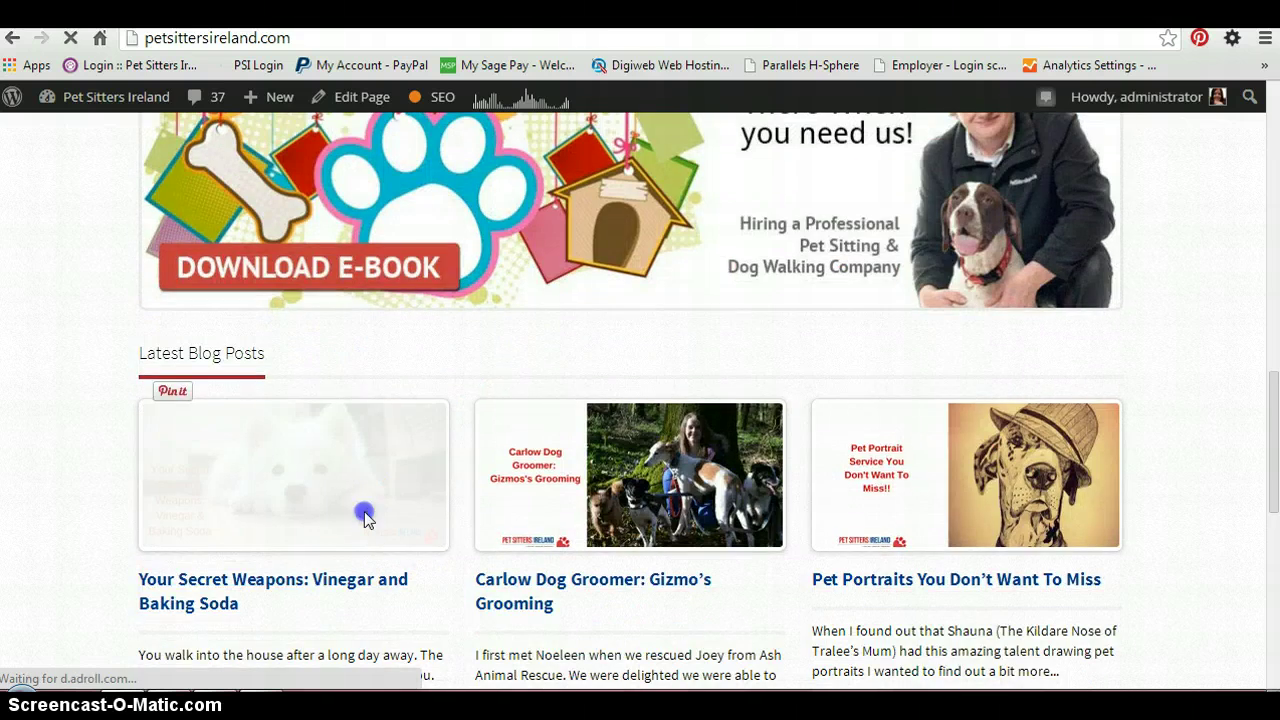
left_click(364, 513)
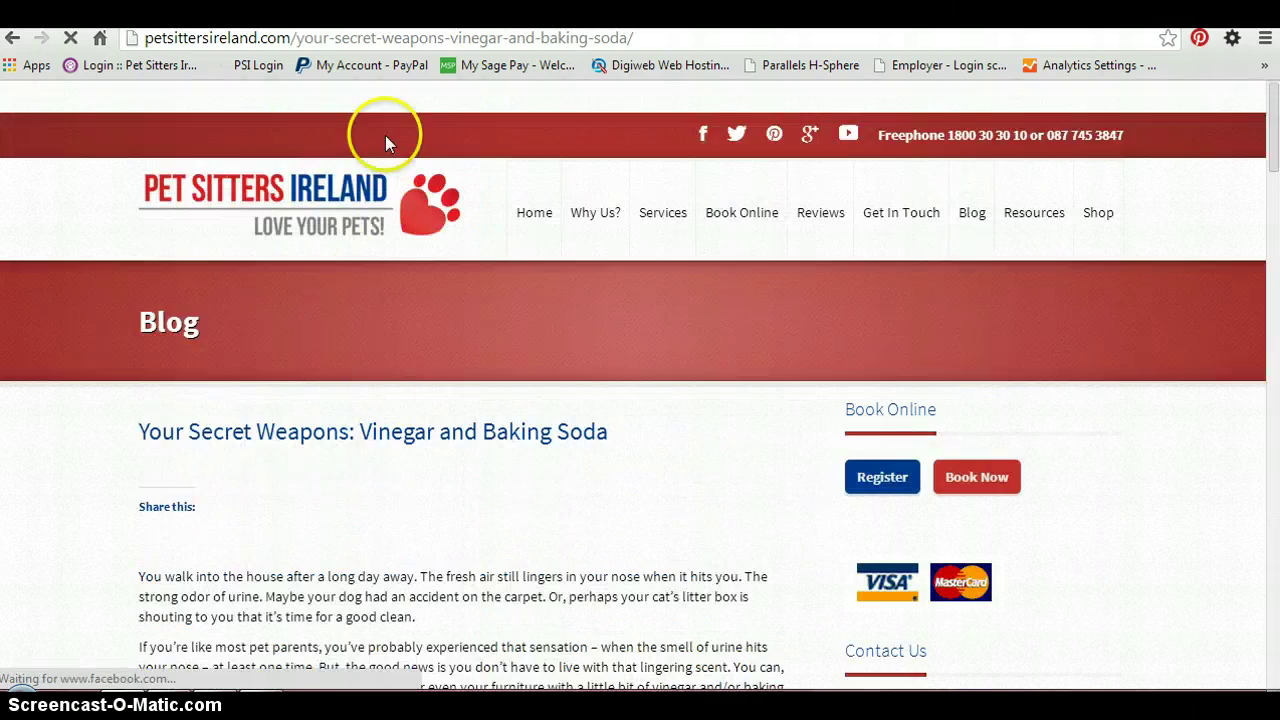
left_click(450, 38)
key("ctrl+c")
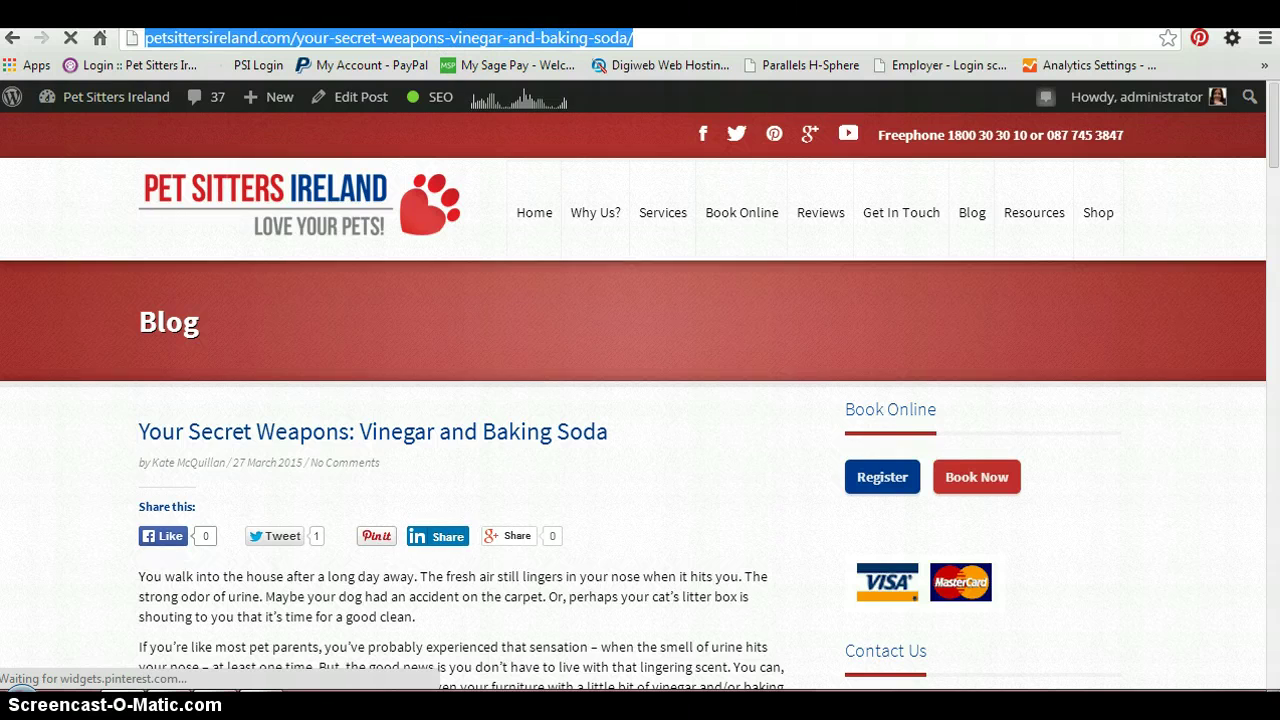
left_click(509, 429)
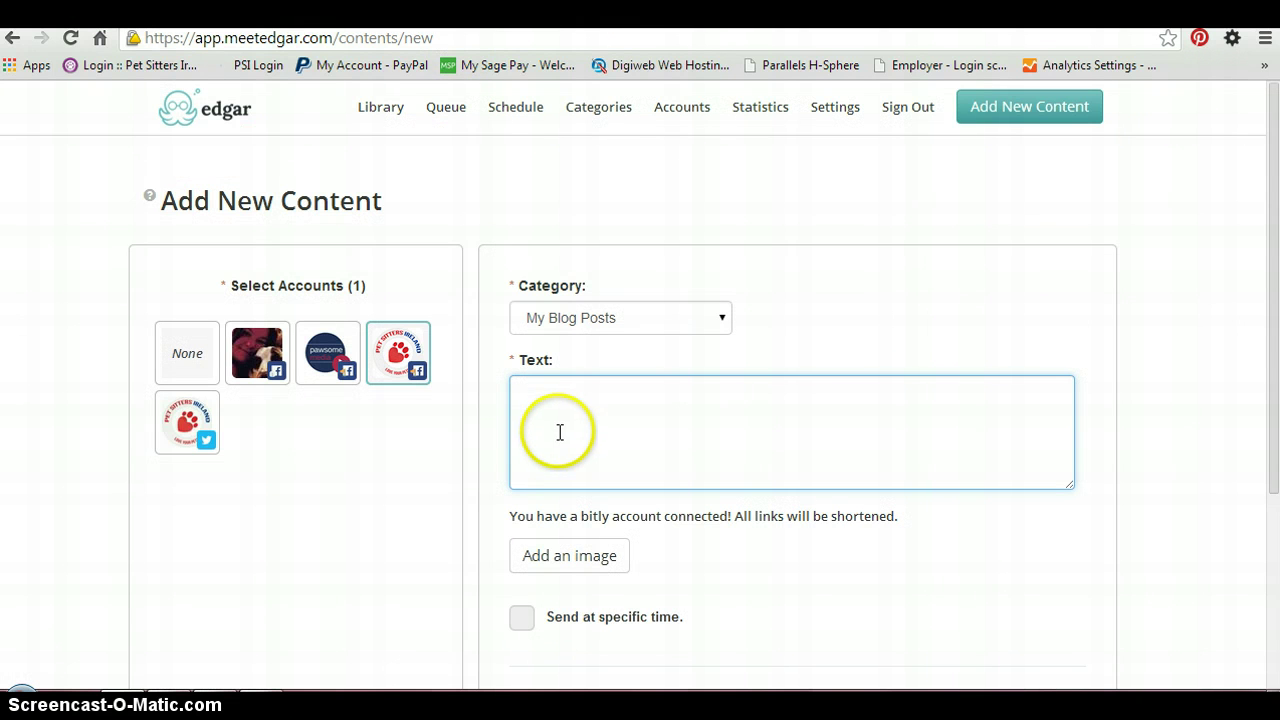
- Paste the blog post link into the post text and let the Facebook preview load
key("ctrl+v")
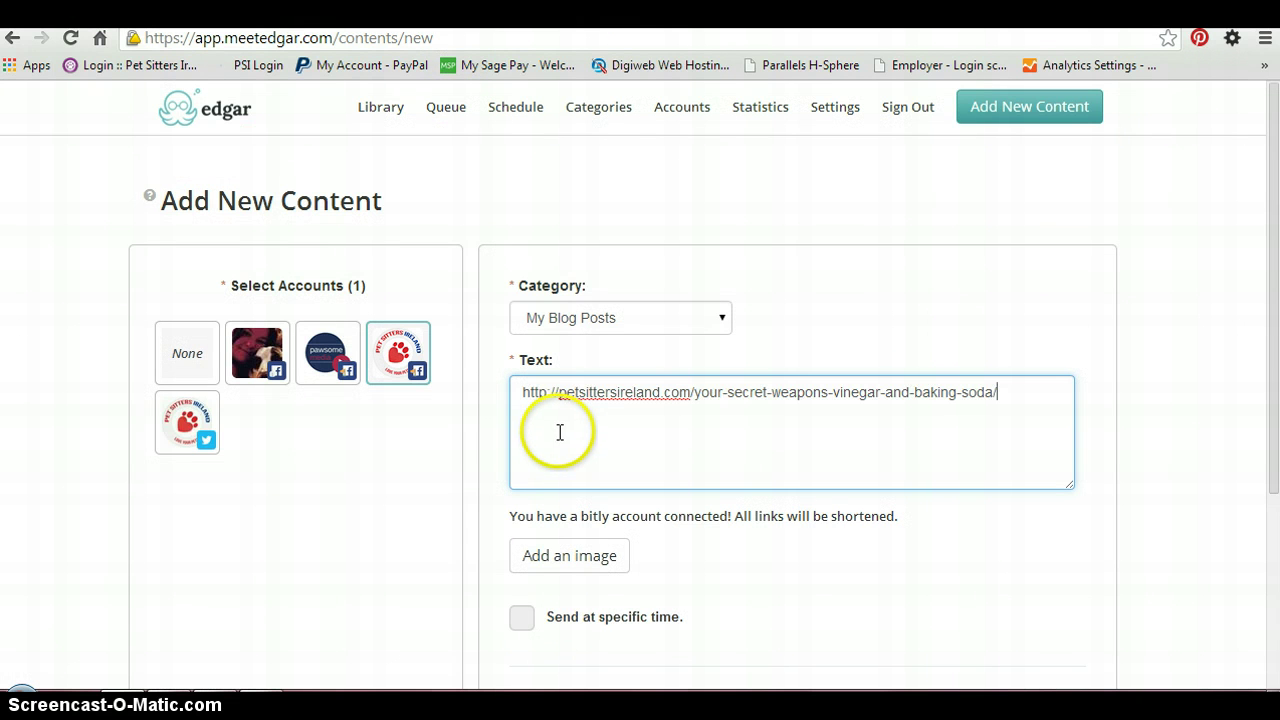
scroll(589, 455, "down", 2)
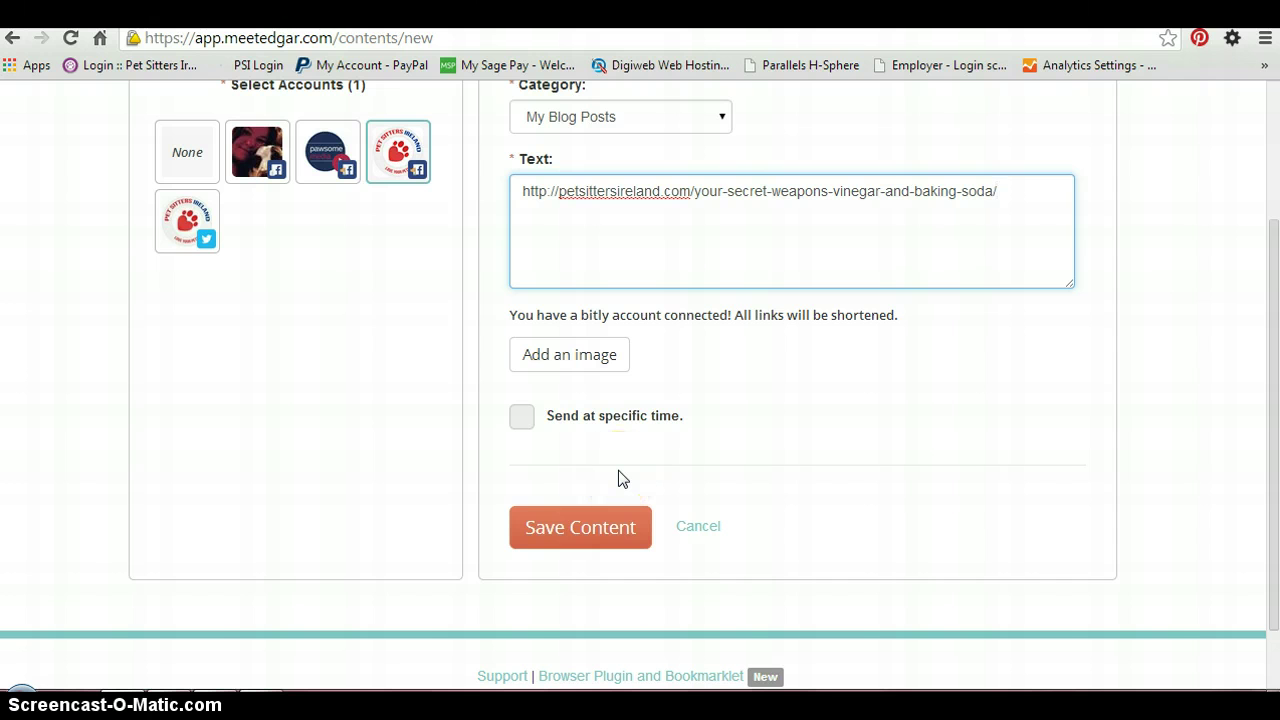
scroll(768, 516, "up", 1)
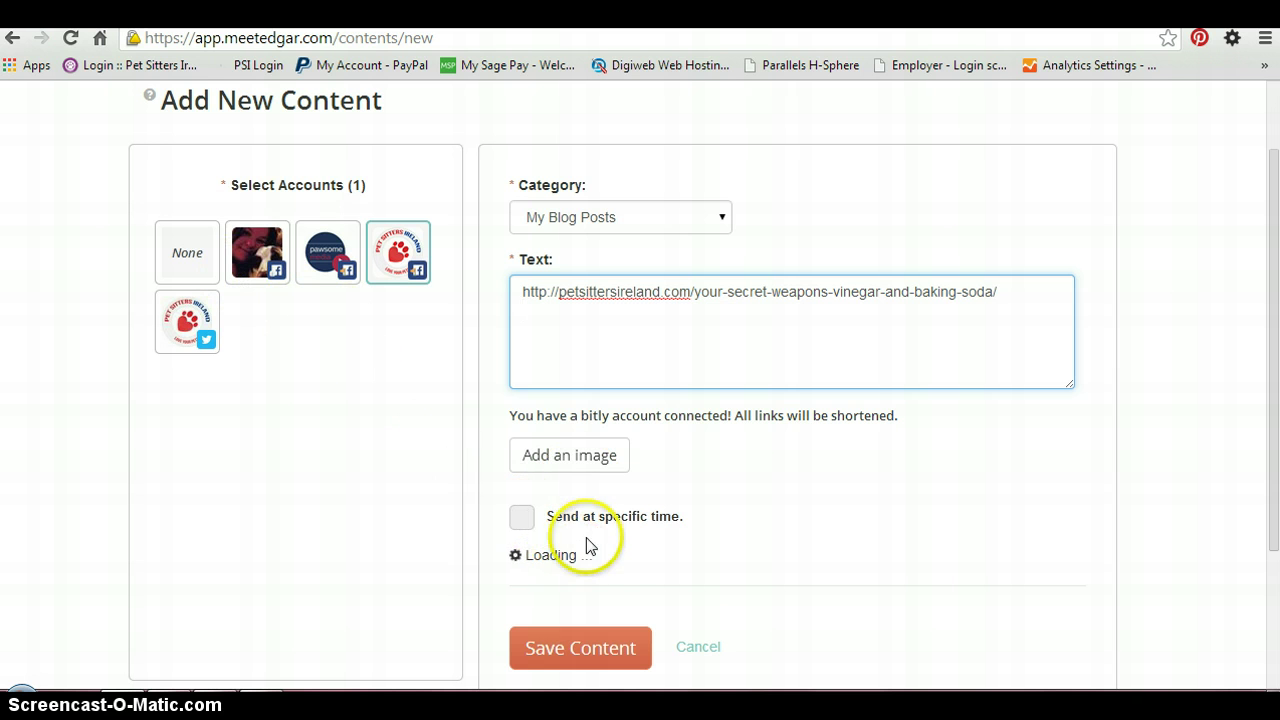
scroll(780, 540, "down", 2)
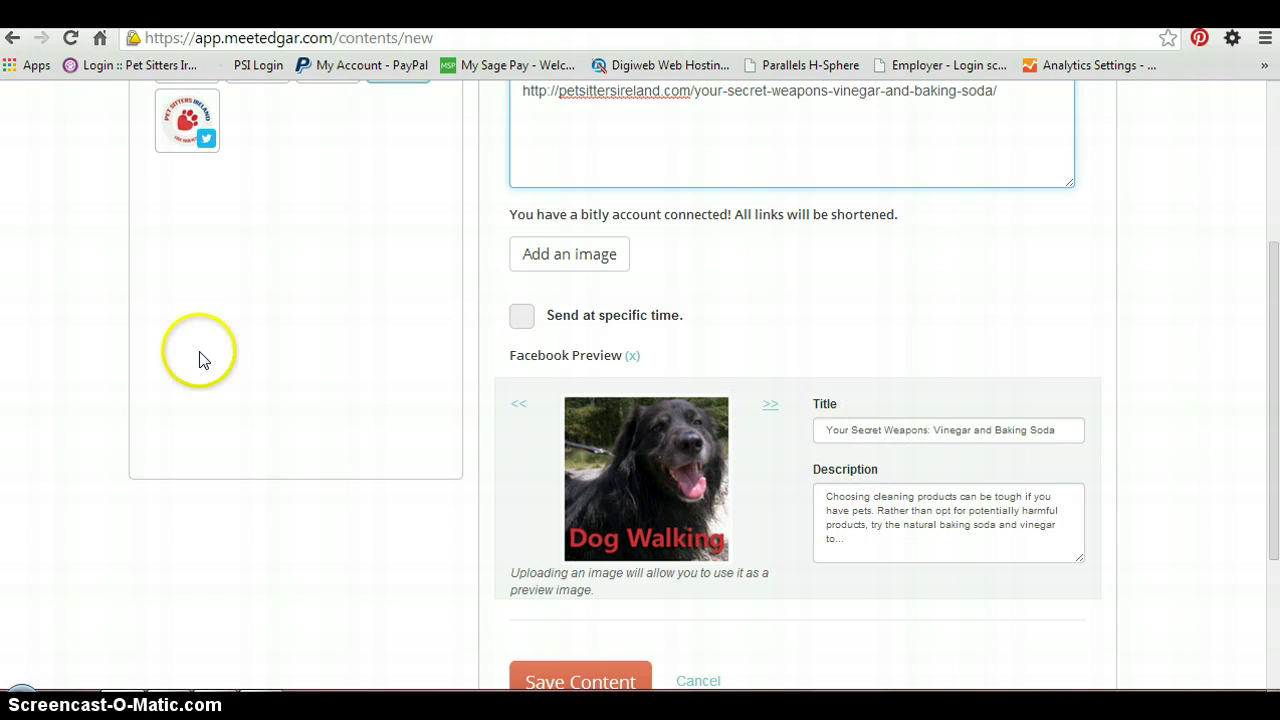
- Cycle through the preview images until the white dog 'Vinegar & Baking Soda' image shows
left_click(768, 406)
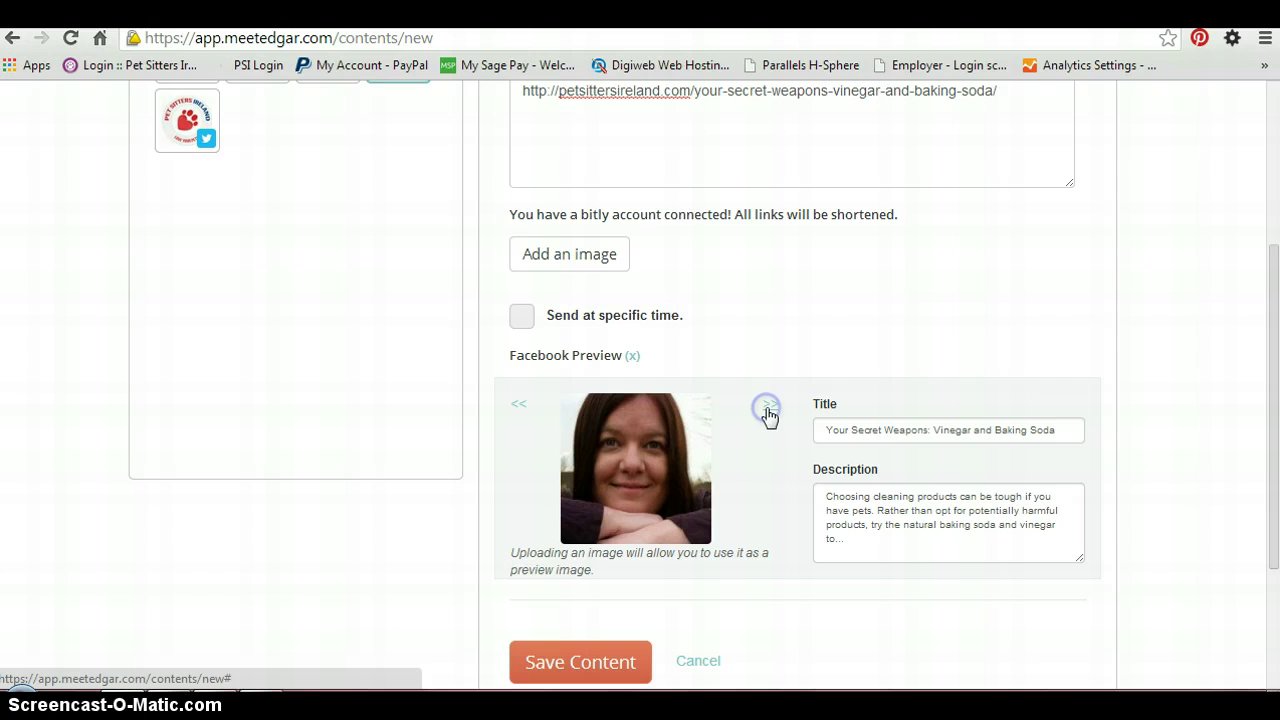
left_click(768, 408)
left_click(768, 408)
left_click(767, 410)
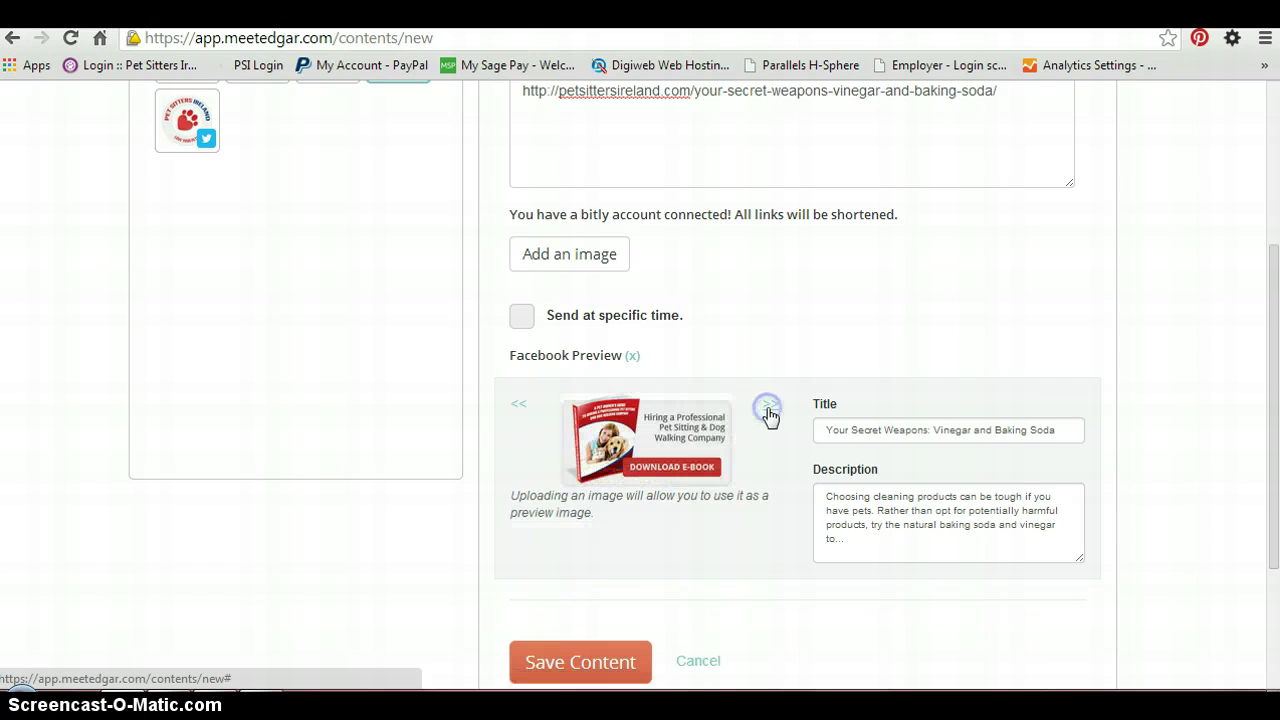
left_click(769, 410)
left_click(771, 408)
left_click(772, 408)
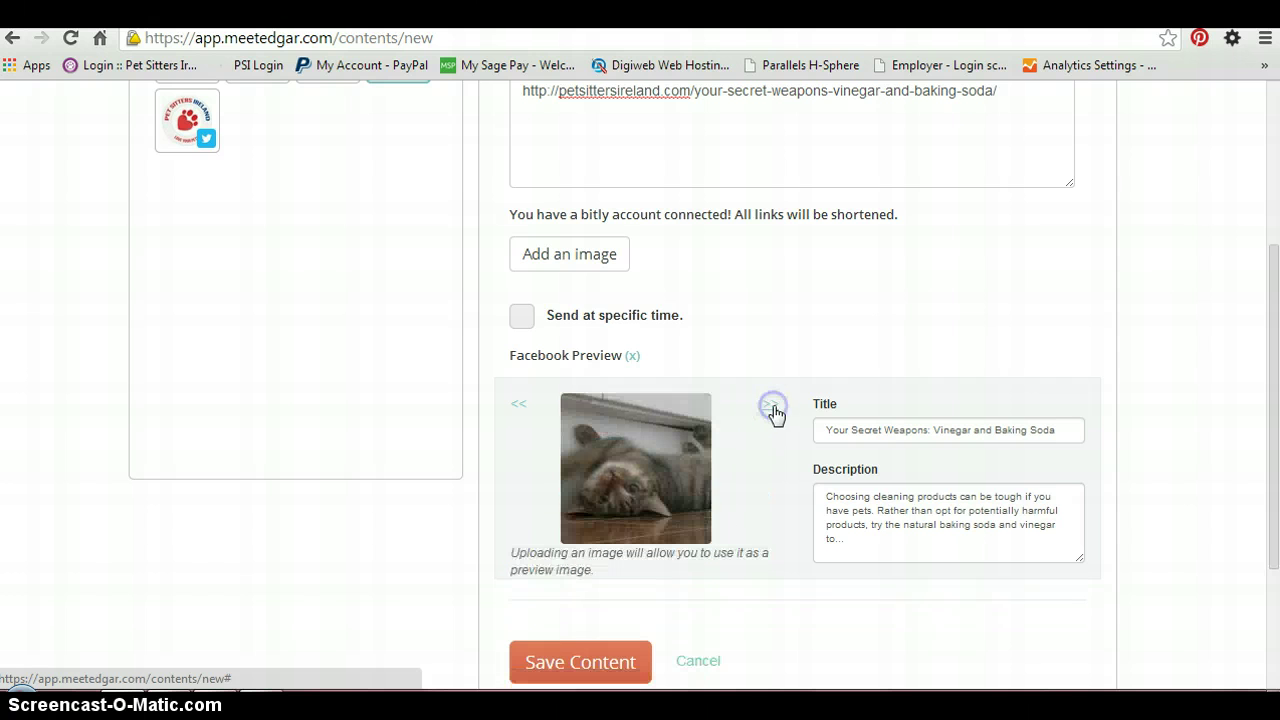
left_click(773, 409)
left_click(776, 410)
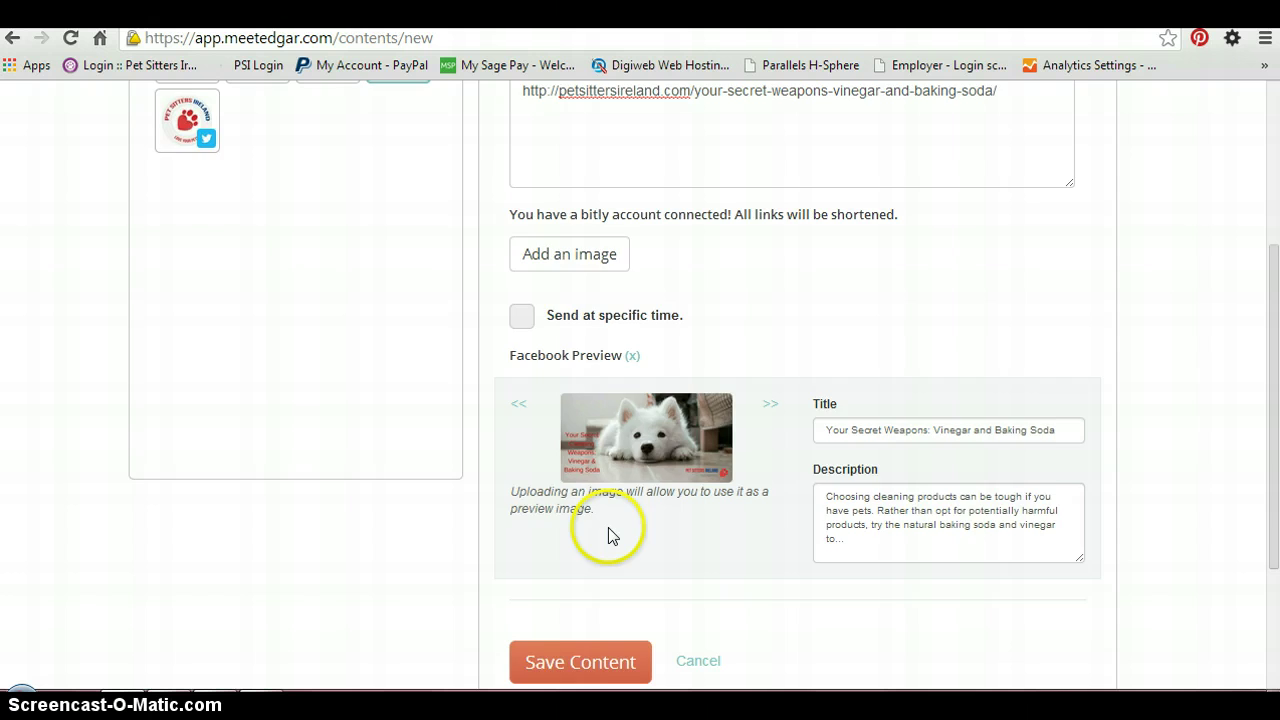
scroll(609, 529, "up", 2)
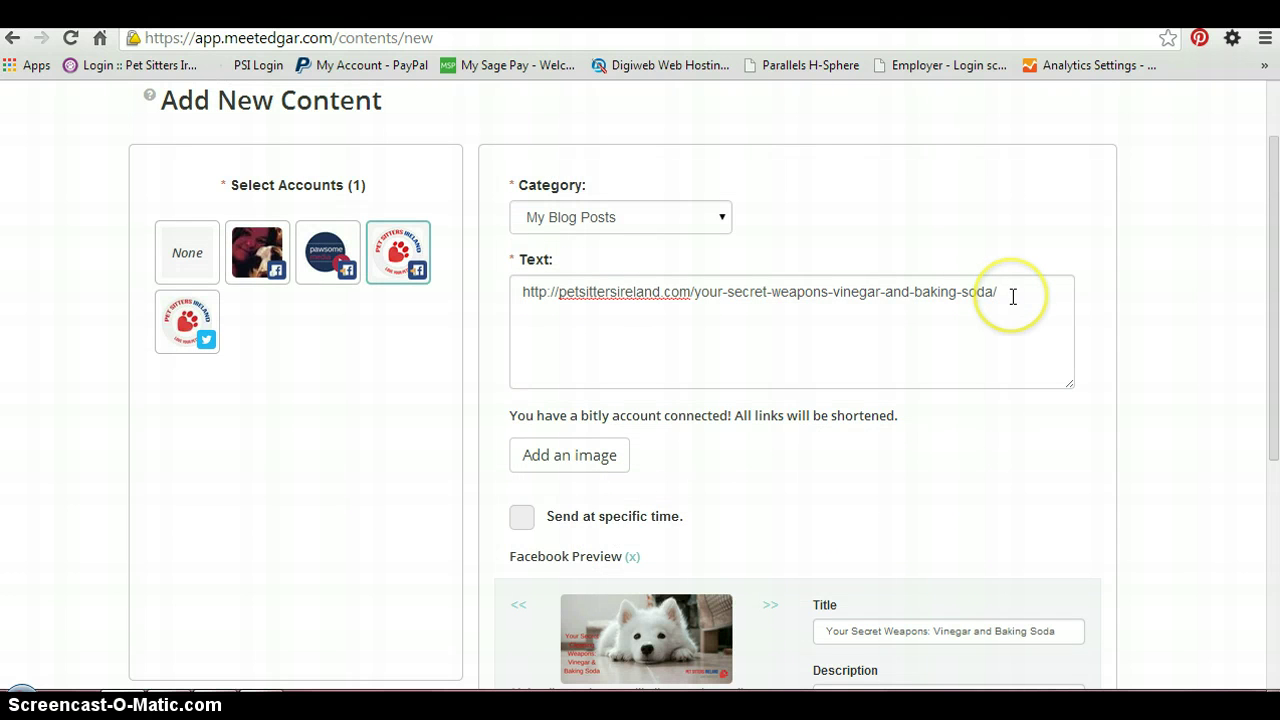
- Insert the line 'dfgsfgfd' above the blog-post link in the post text
left_click(521, 292)
key("Return")
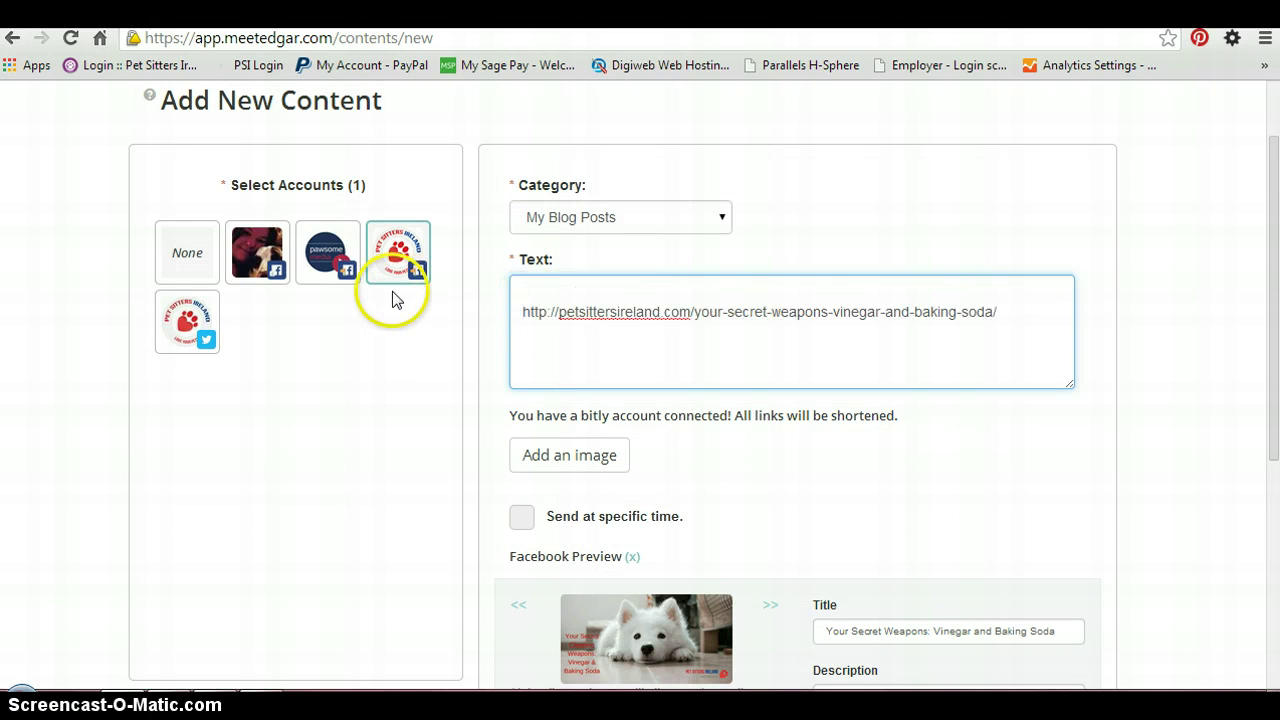
type("dfgsfgfd")
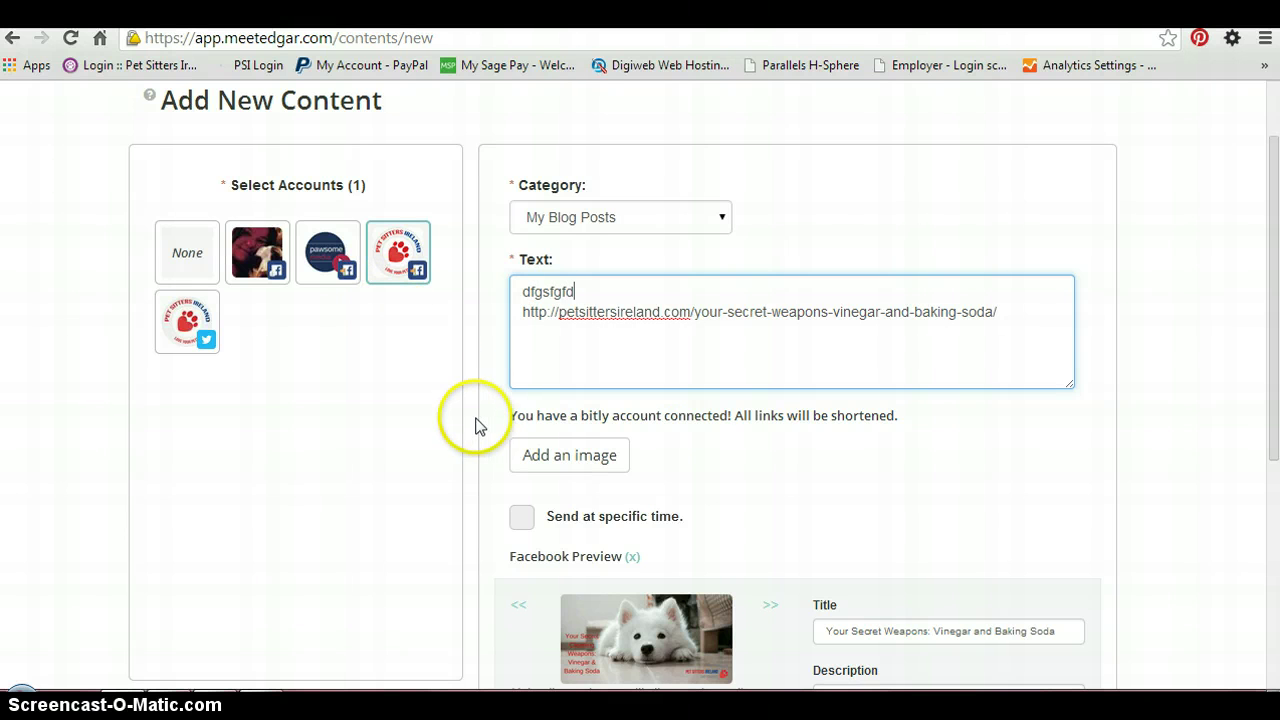
scroll(475, 425, "up", 1)
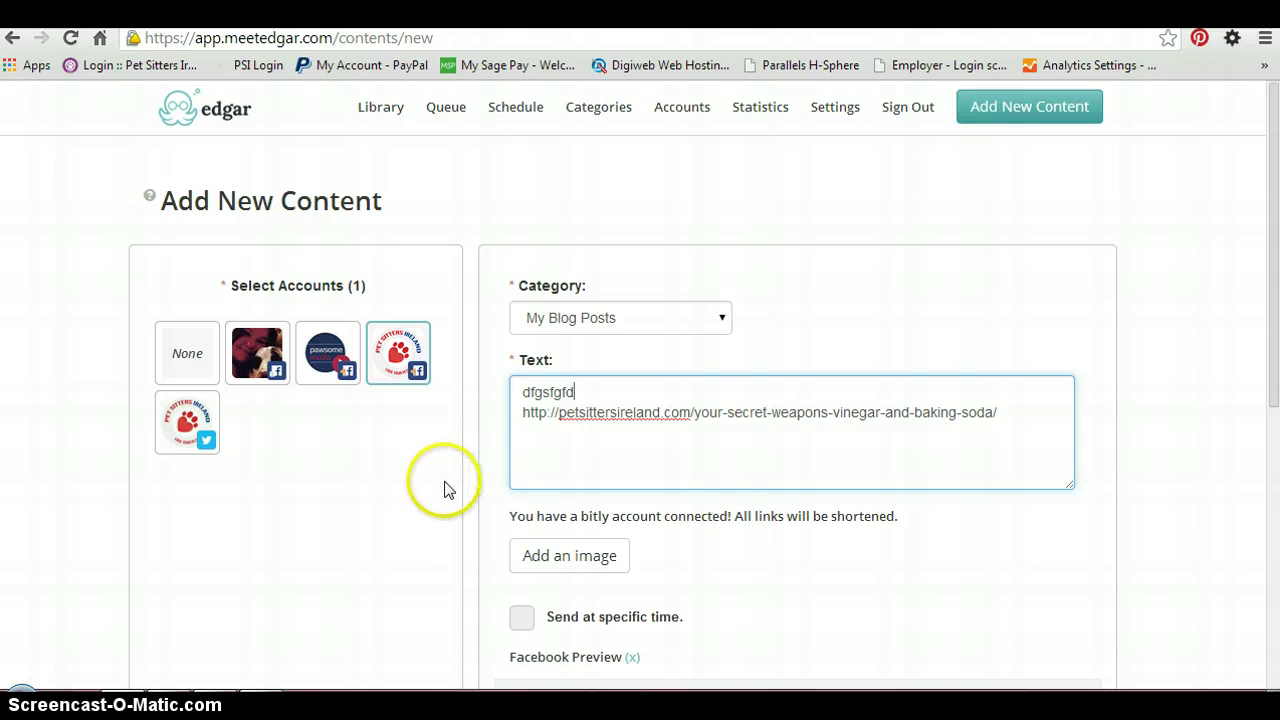
scroll(457, 494, "down", 2)
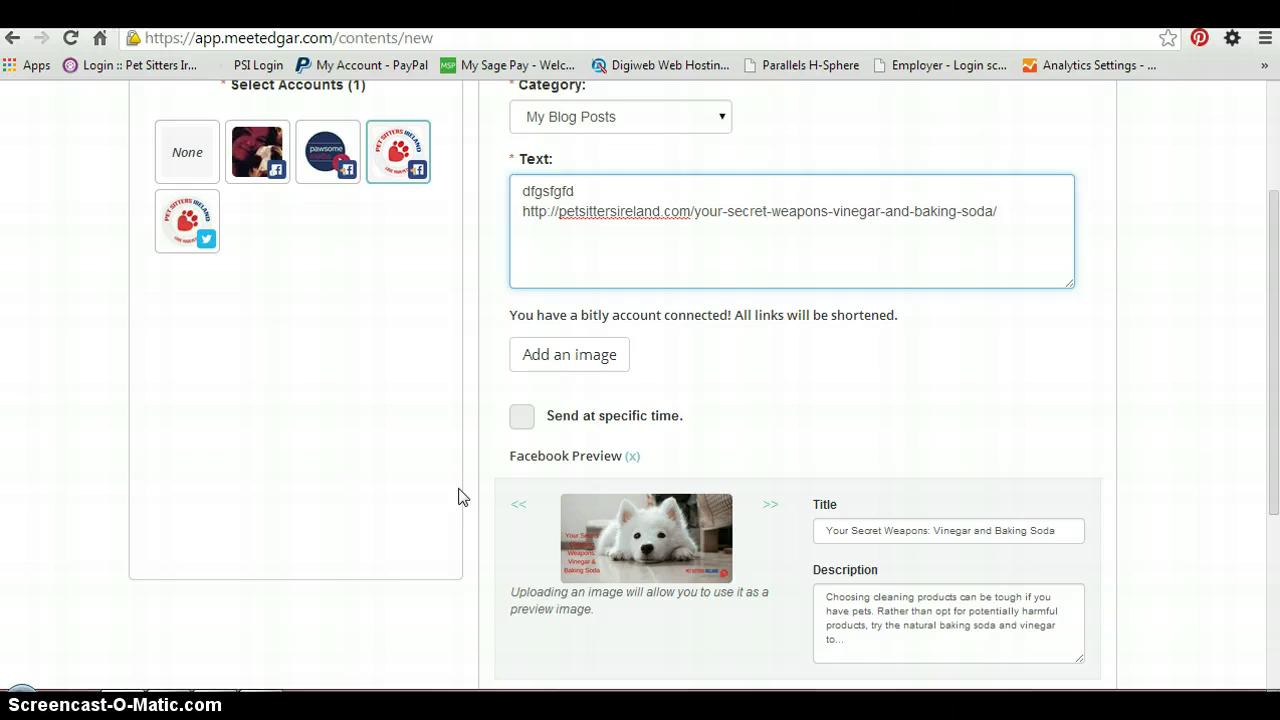
scroll(460, 497, "up", 2)
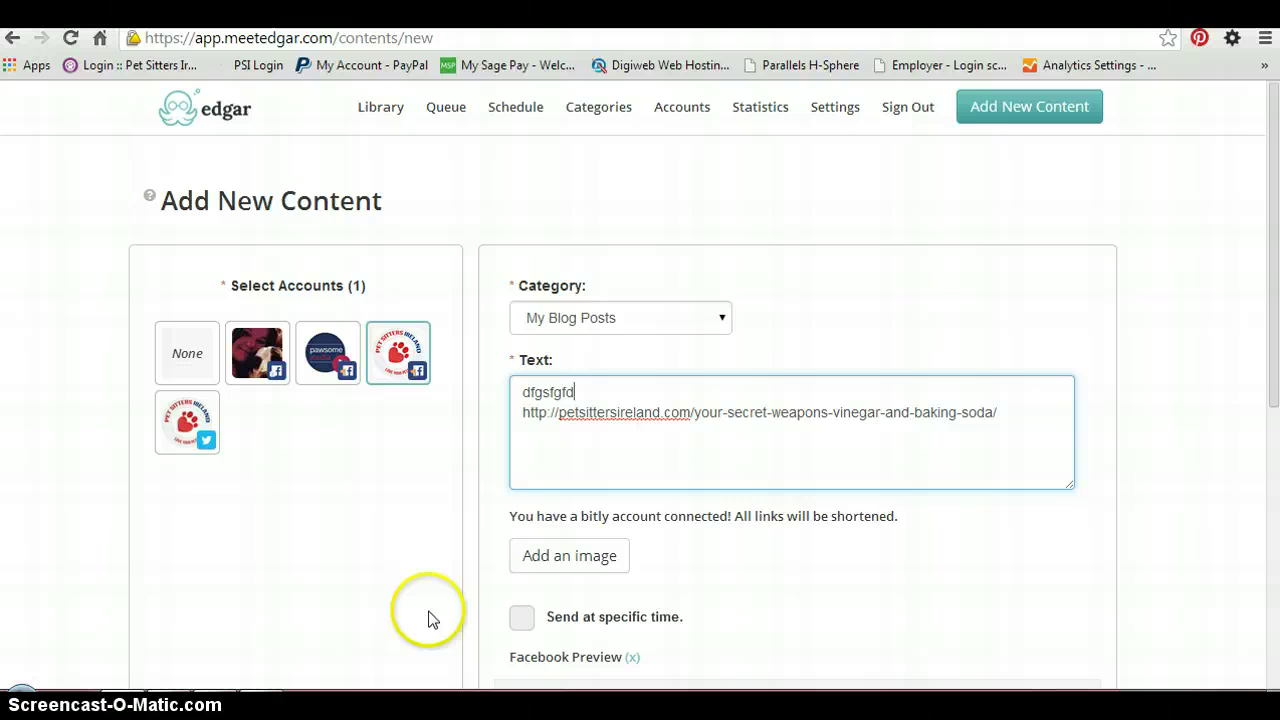
- Open the Schedule page and review Pet Sitters Ireland's timeslots, e.g. Tuesday 1:00pm Testimonials
left_click(522, 120)
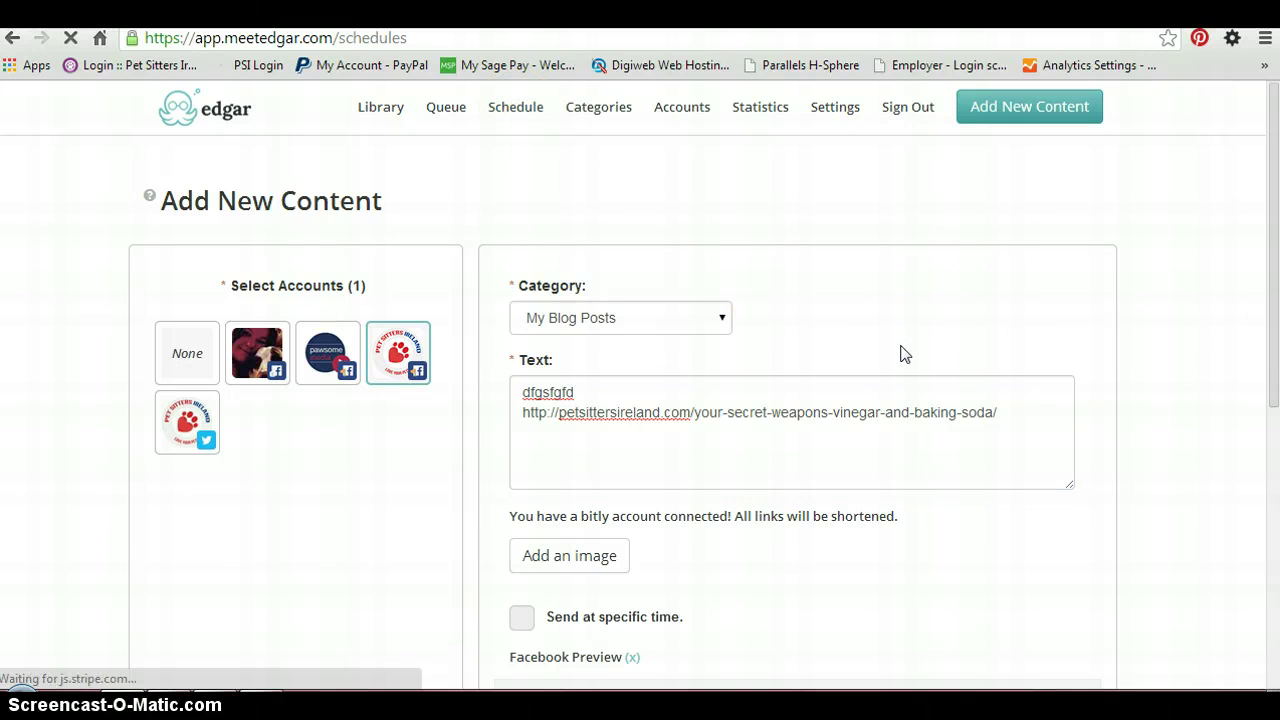
scroll(868, 355, "down", 2)
scroll(868, 355, "down", 8)
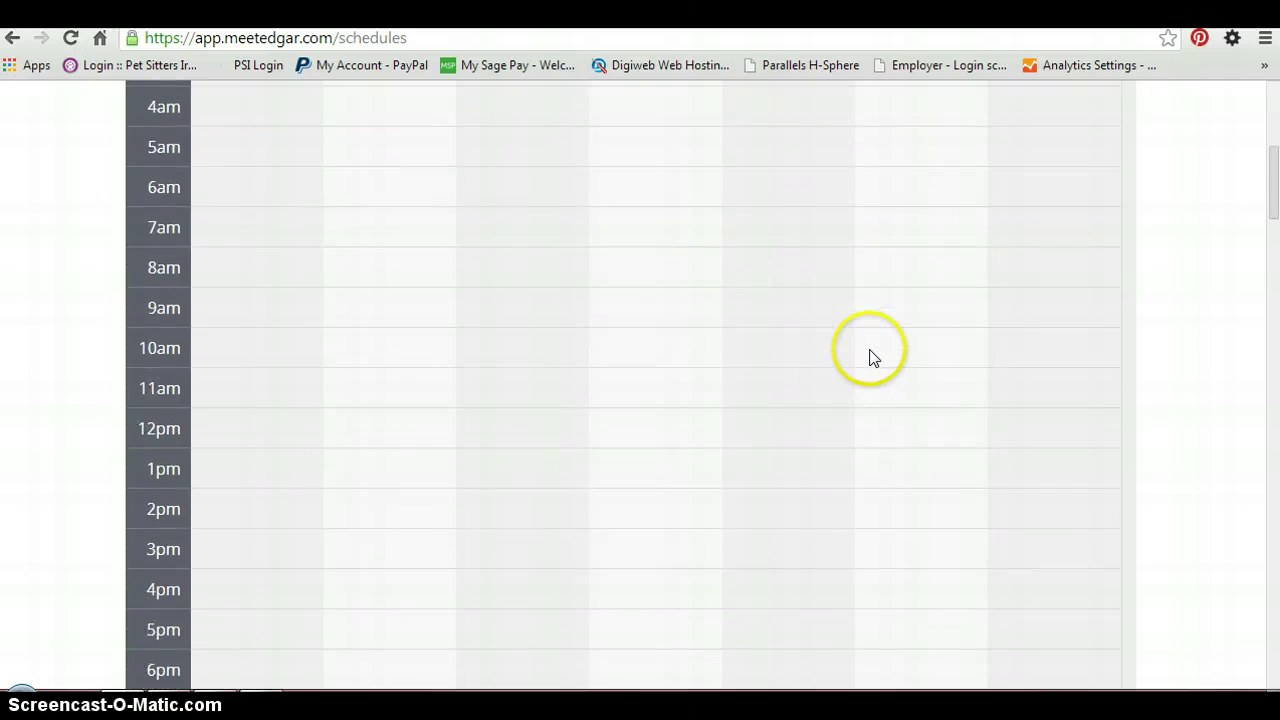
scroll(870, 357, "up", 6)
scroll(870, 358, "down", 4)
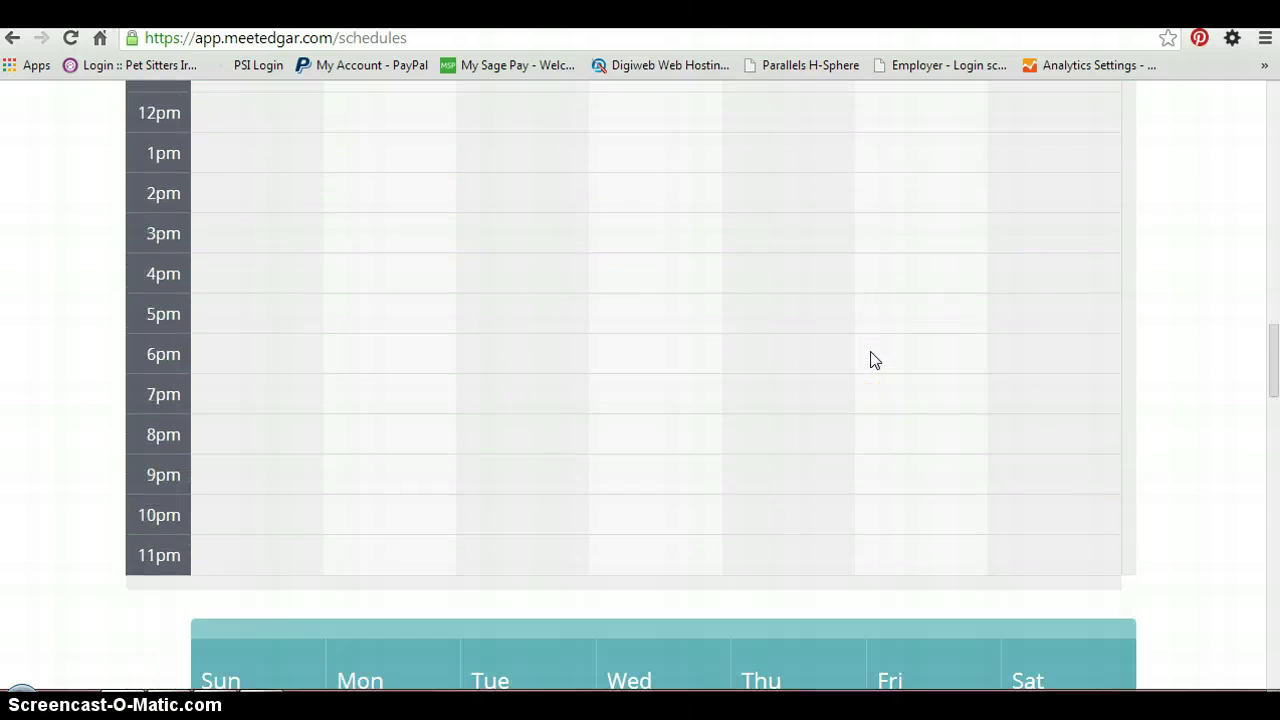
scroll(870, 358, "up", 4)
scroll(869, 358, "down", 3)
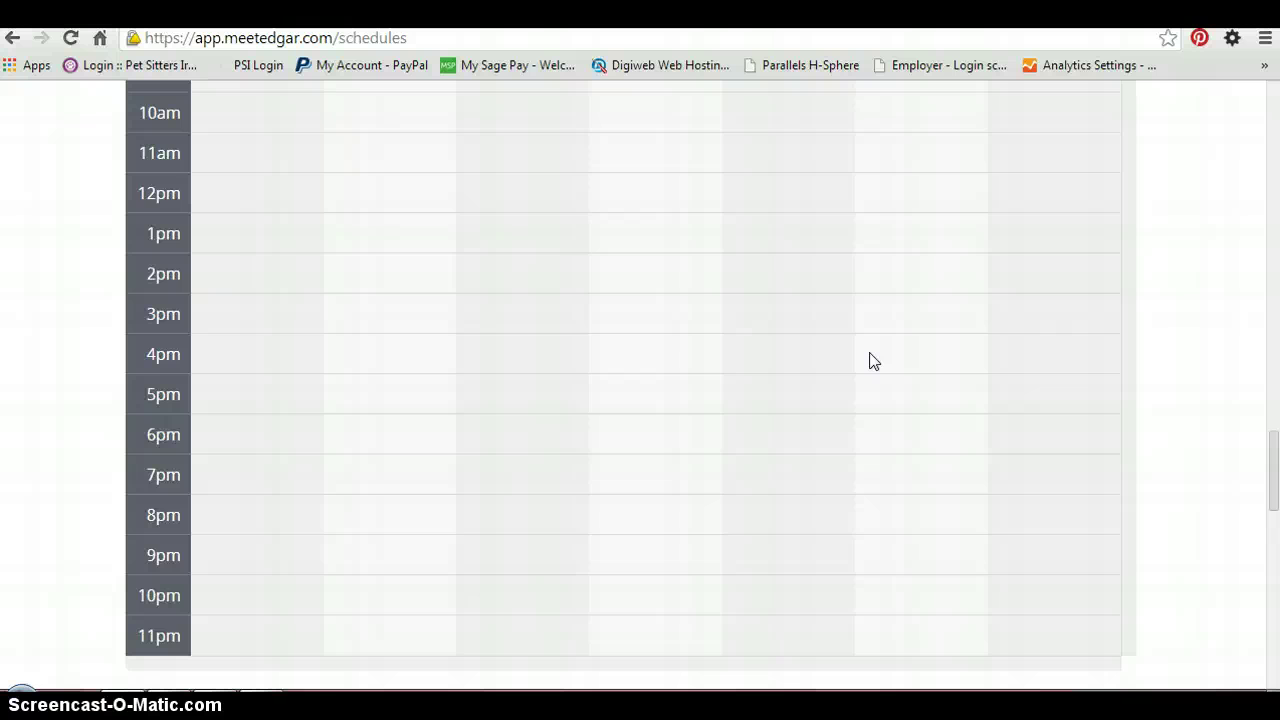
scroll(866, 360, "up", 2)
scroll(866, 366, "down", 6)
scroll(860, 374, "down", 2)
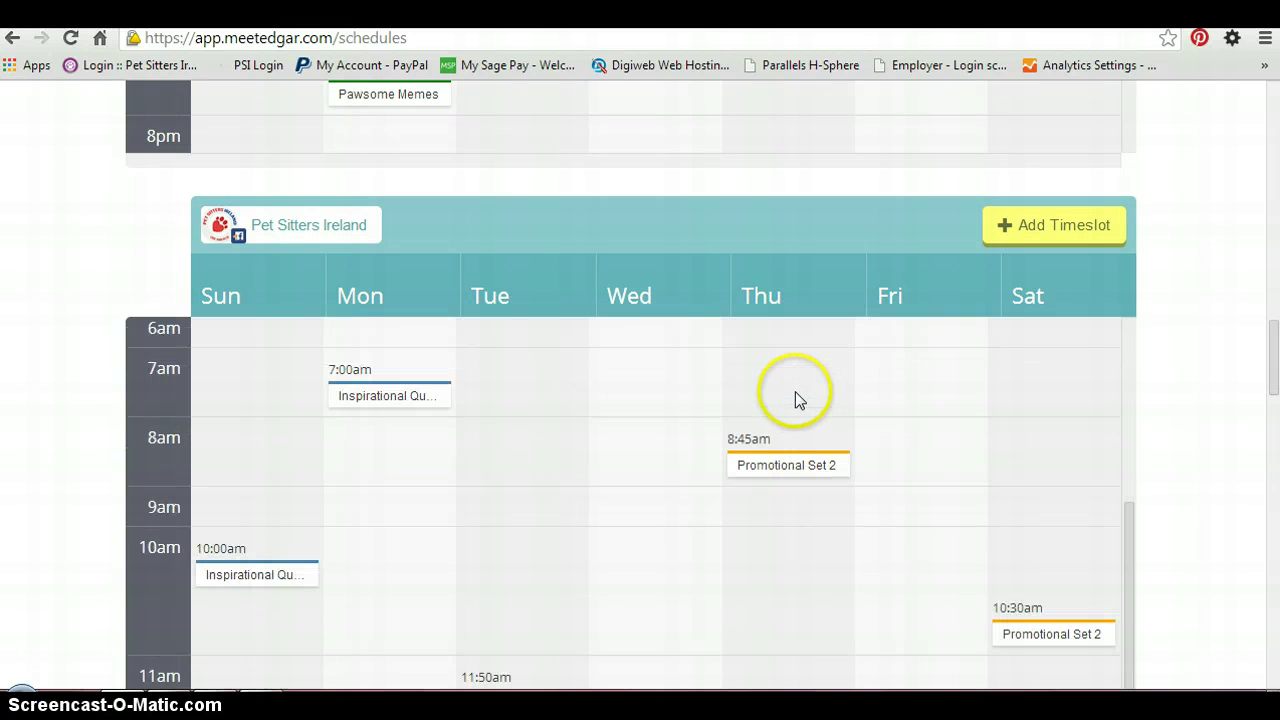
scroll(629, 380, "up", 2)
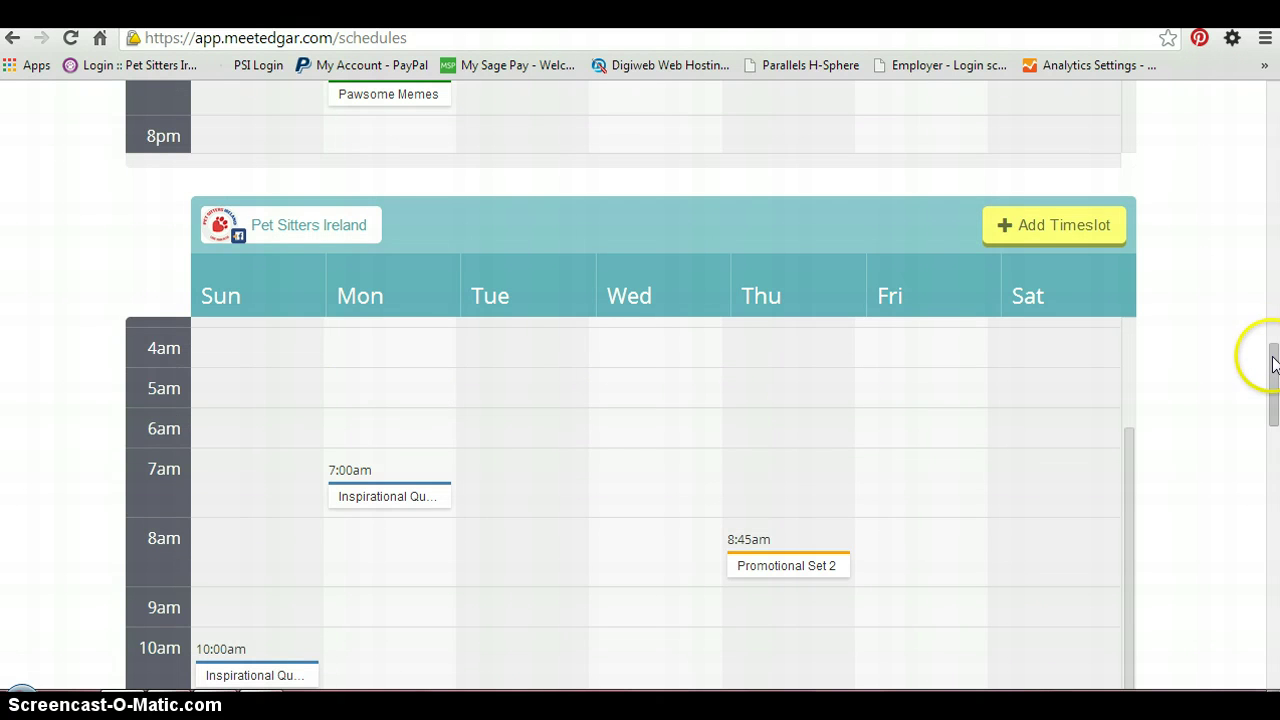
scroll(680, 508, "down", 5)
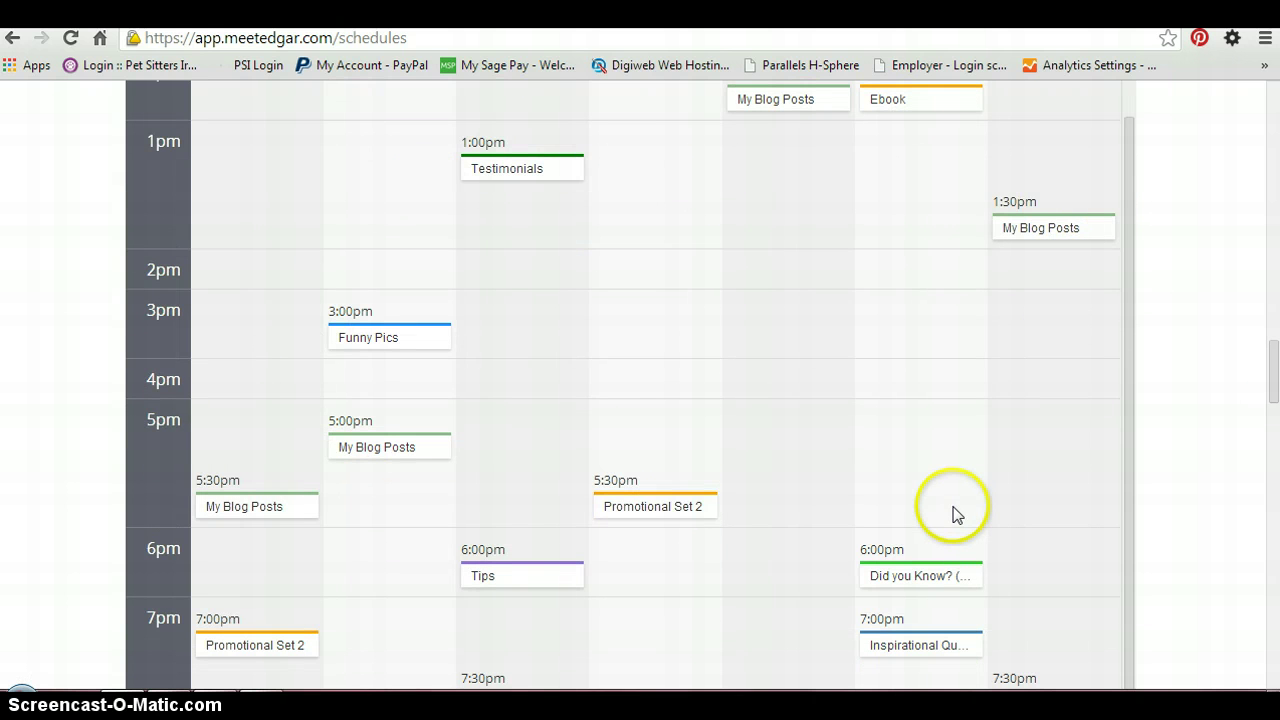
scroll(541, 437, "up", 2)
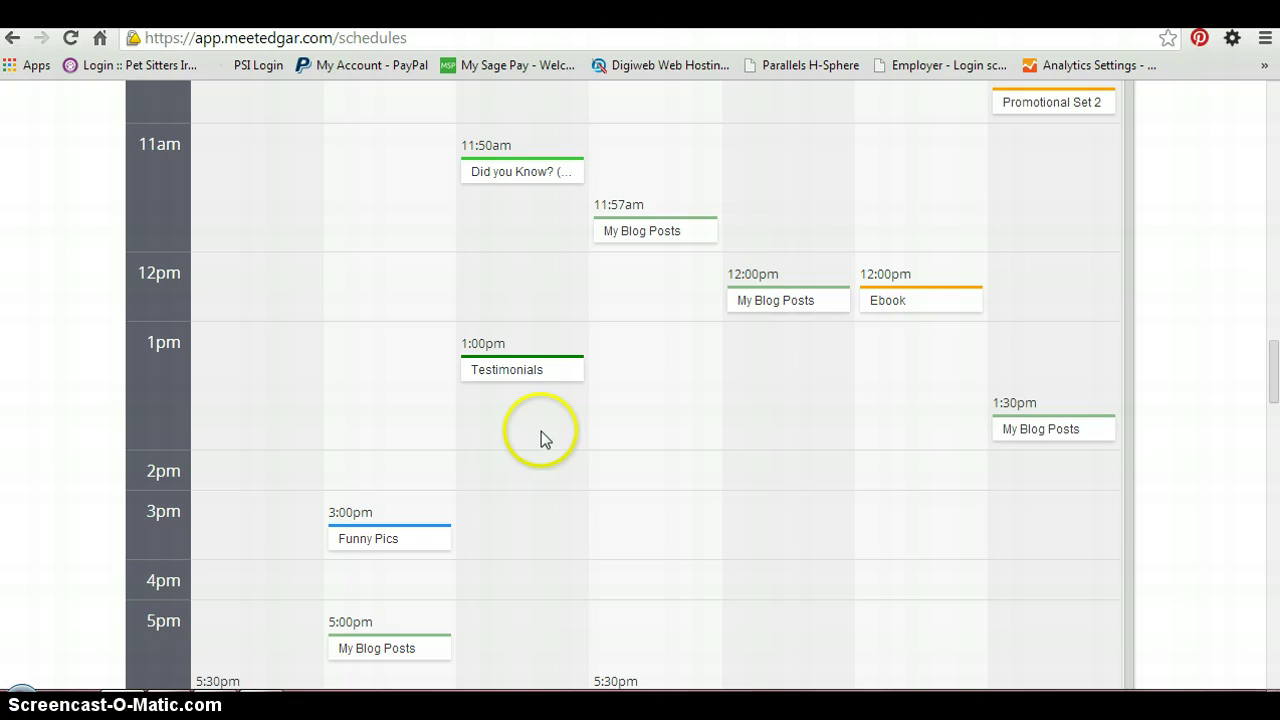
scroll(541, 438, "up", 2)
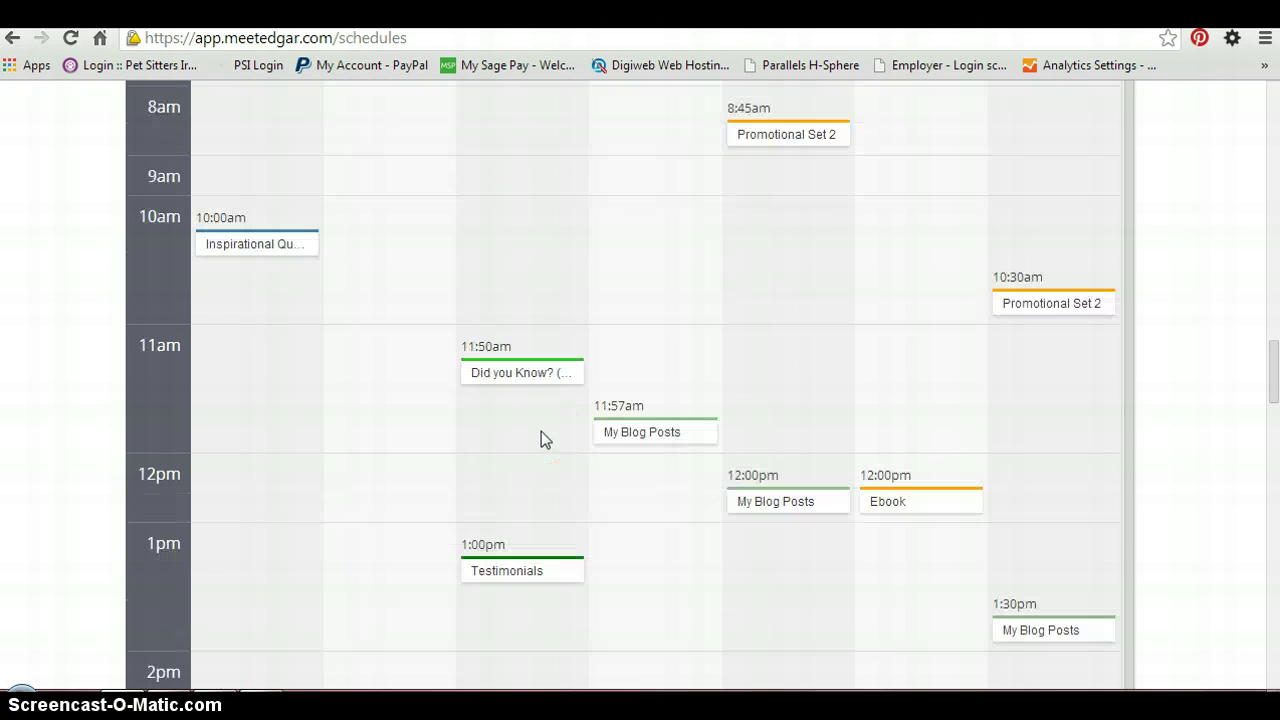
scroll(541, 431, "down", 1)
left_click(440, 397)
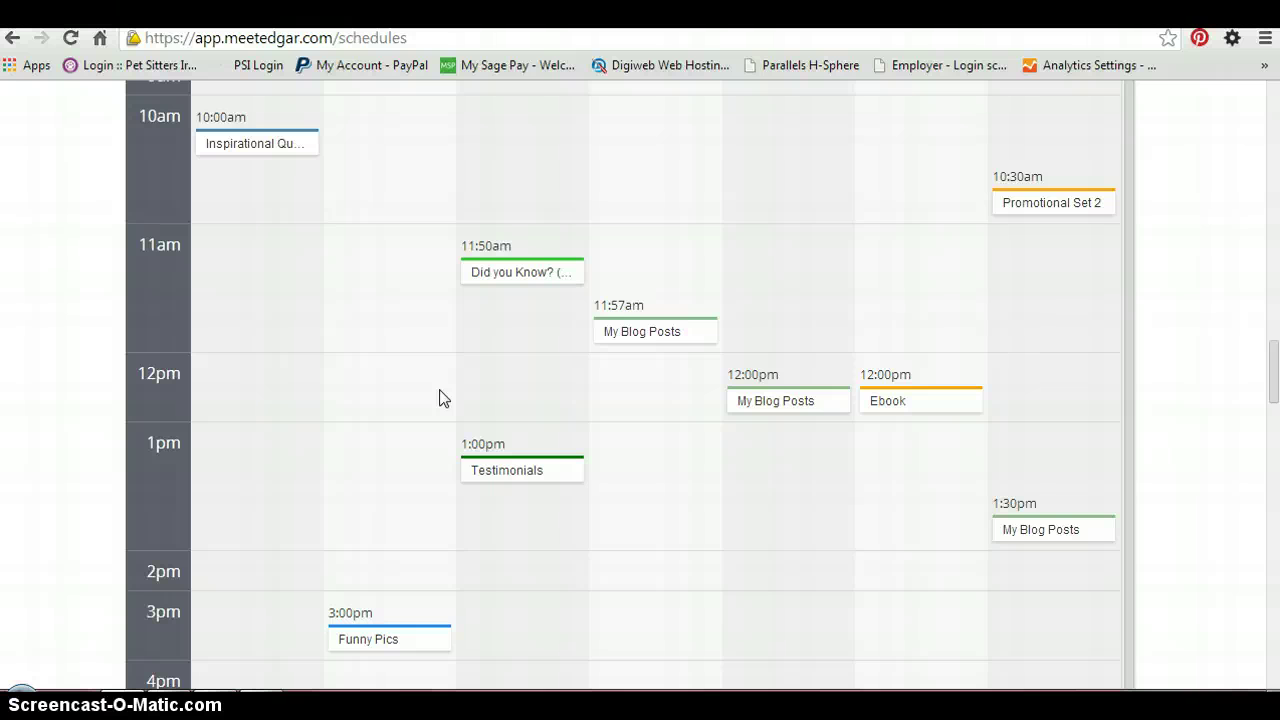
left_click(429, 416)
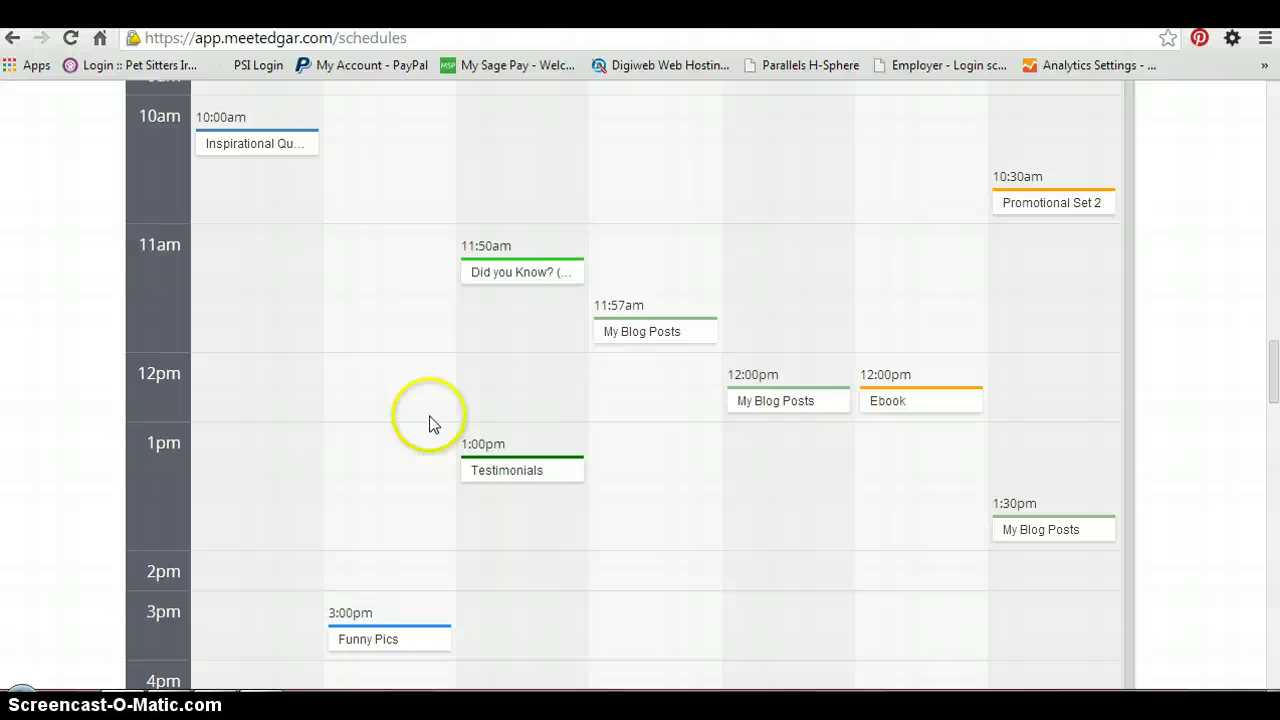